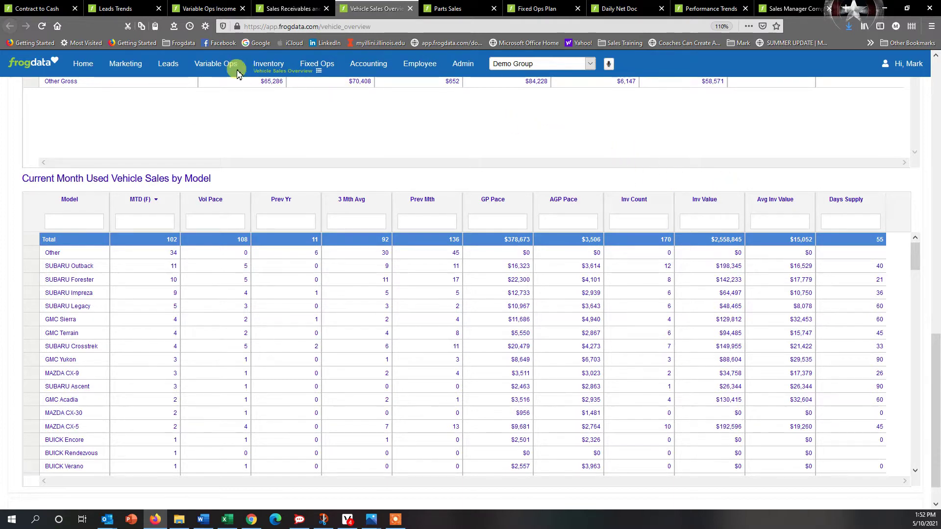
Bring up the Leads Trends report and set its dealership selection to Demo.
mouse_move(172, 65)
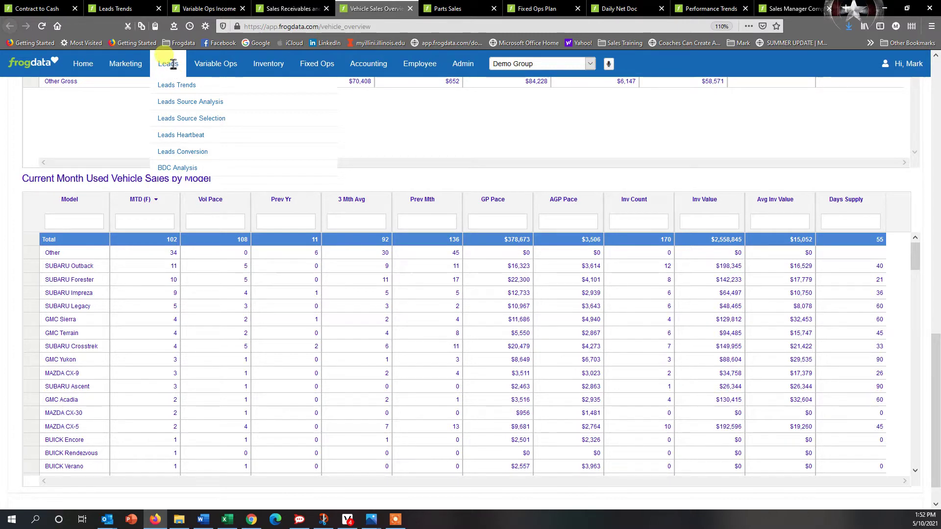
click(125, 9)
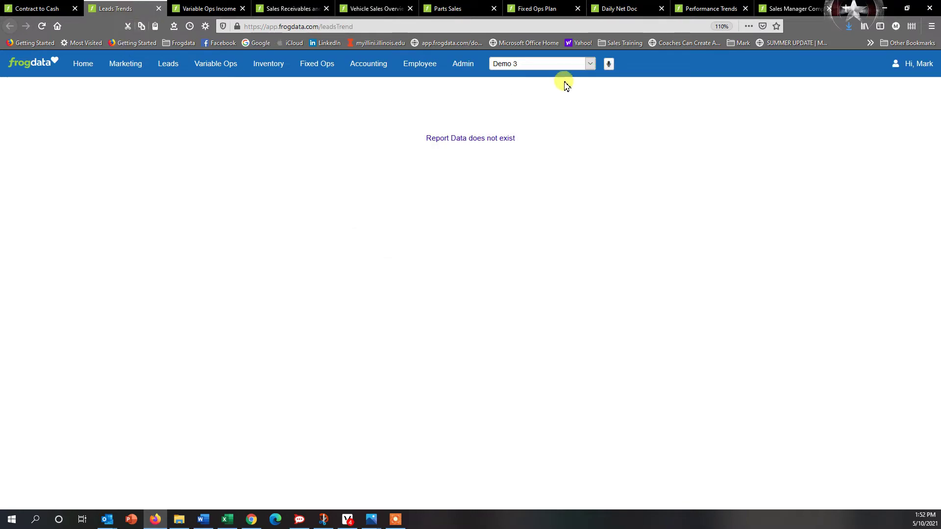
click(537, 65)
click(531, 89)
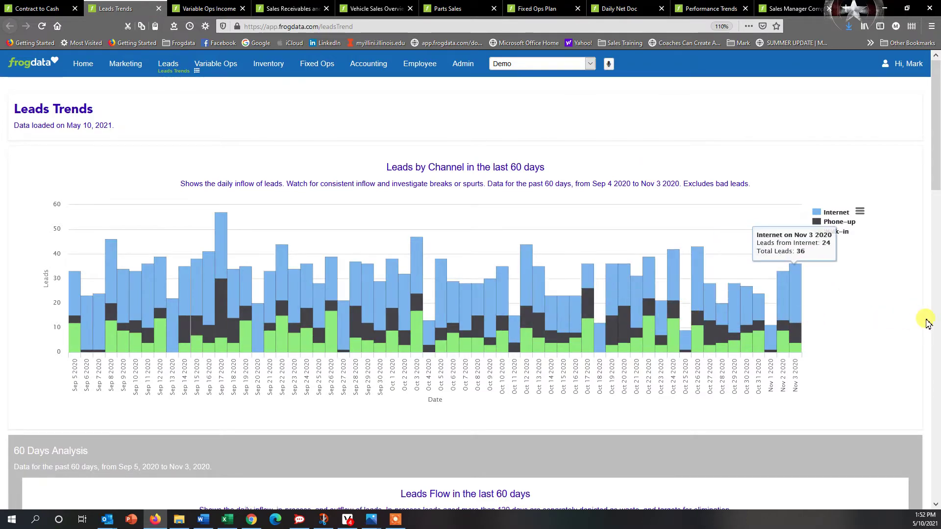
Review the 60-day Leads Trends charts through to the 90-day exception report on multiple leads from the same customer.
scroll(926, 321, down, 4)
scroll(931, 328, down, 5)
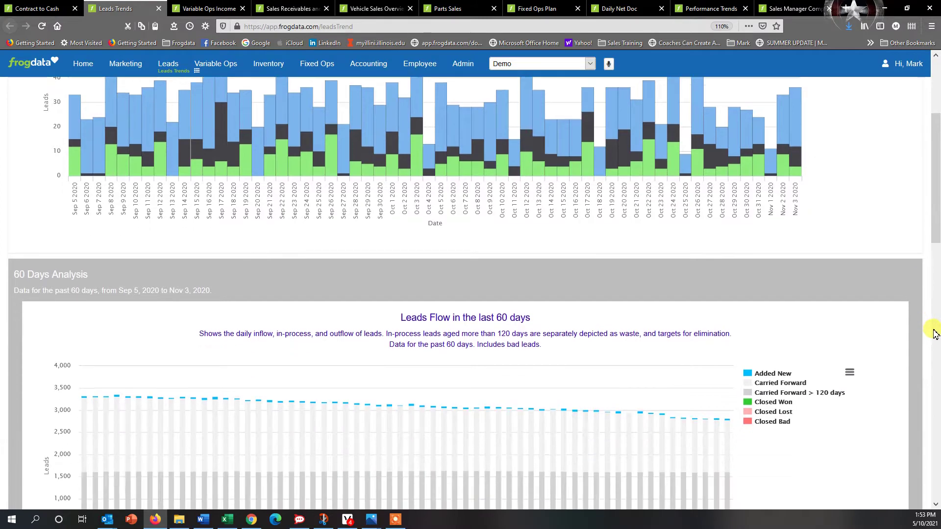
scroll(934, 333, down, 7)
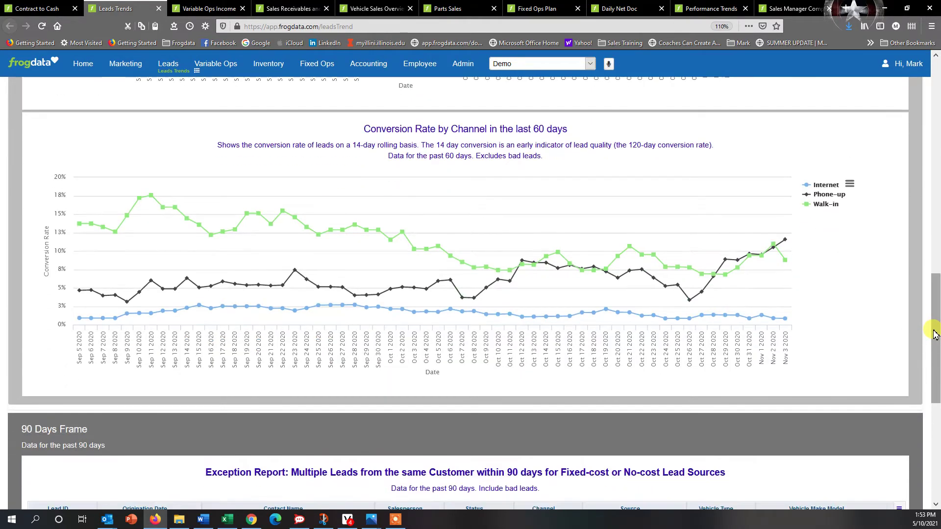
scroll(934, 334, down, 5)
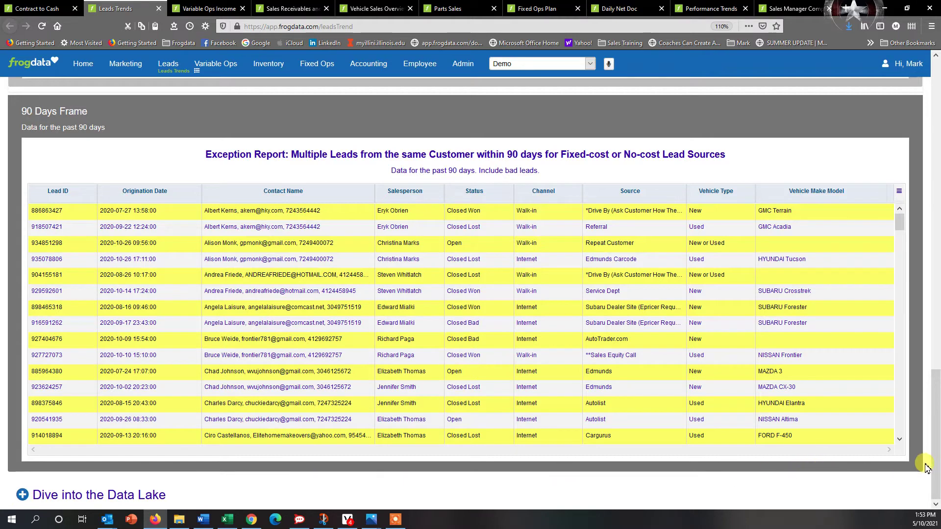
Look over the Leads Trends report with its 25-month Data Lake analysis expanded, and collapse that deep analysis section.
key(Home)
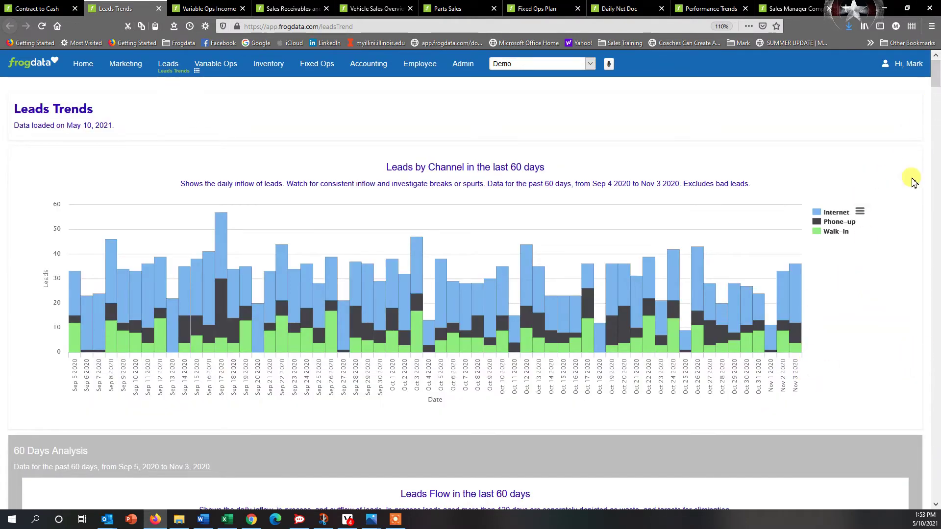
mouse_move(936, 73)
mouse_down()
mouse_move(936, 331)
mouse_move(937, 74)
mouse_up()
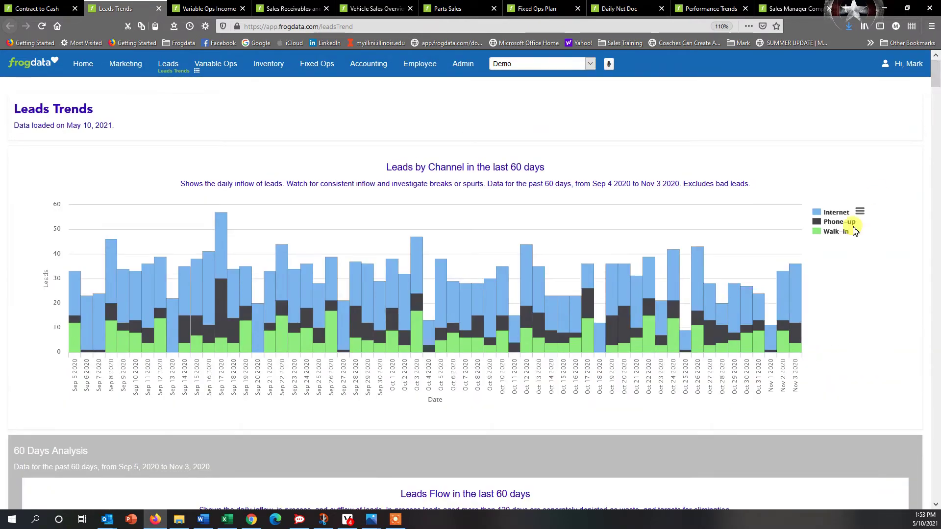
scroll(907, 237, down, 20)
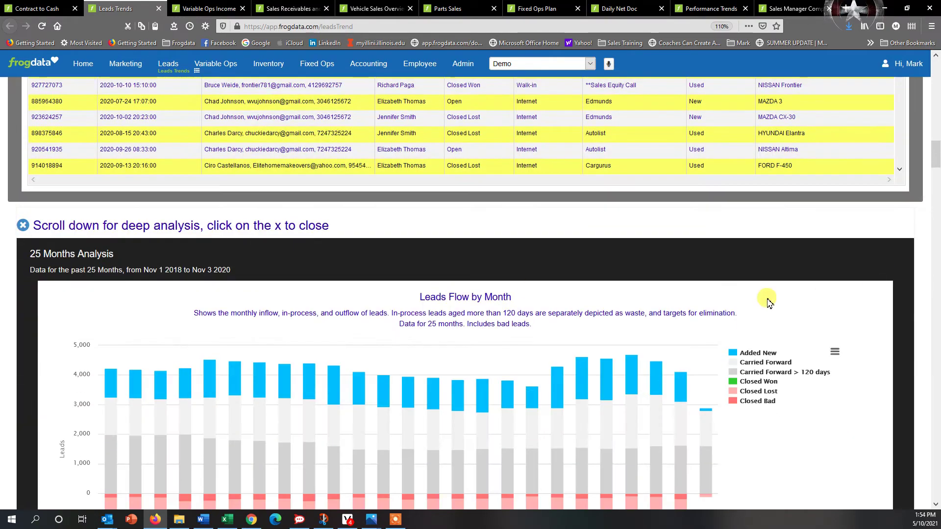
click(23, 225)
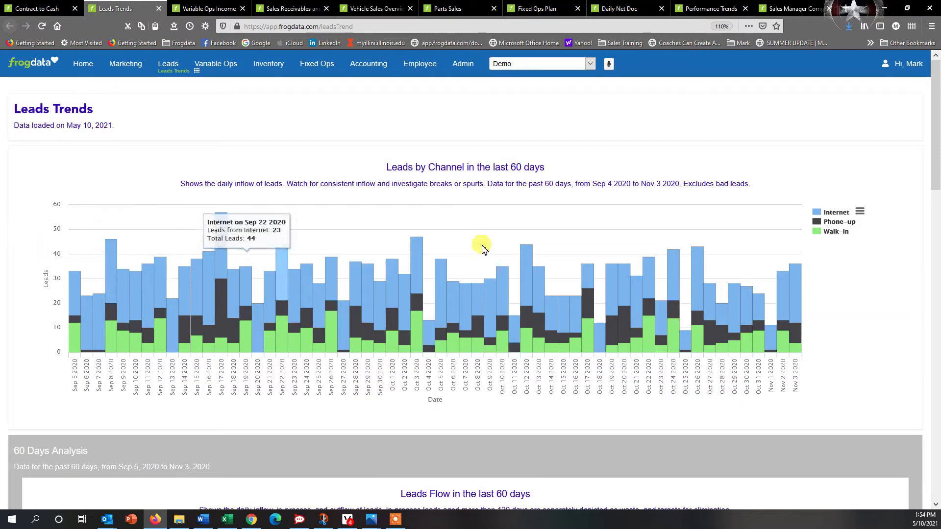
Switch to the Contract to Cash report and view its Unfinalized Deals and CIT Summary.
click(230, 63)
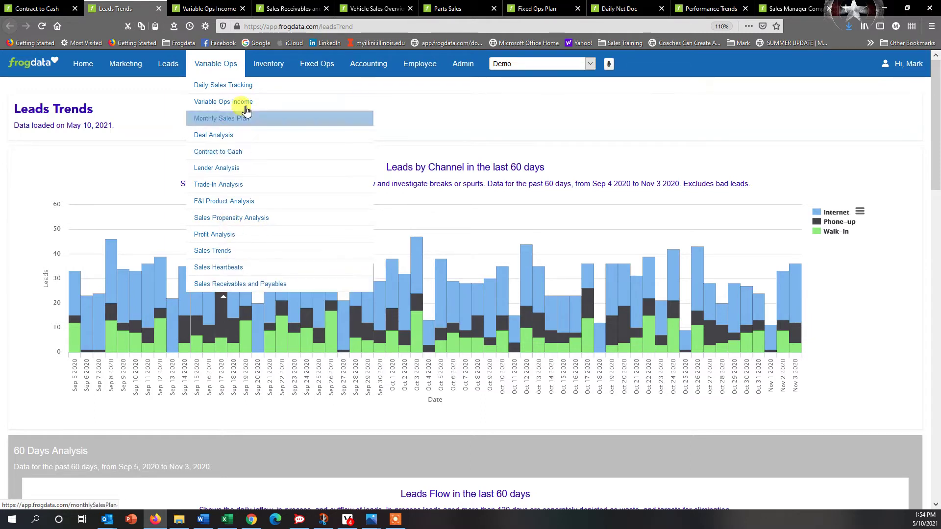
click(41, 11)
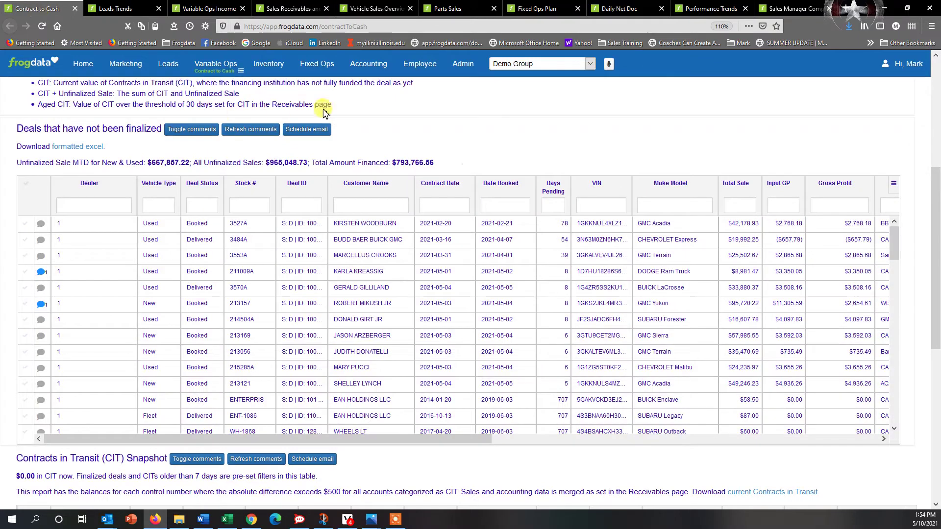
scroll(936, 276, up, 5)
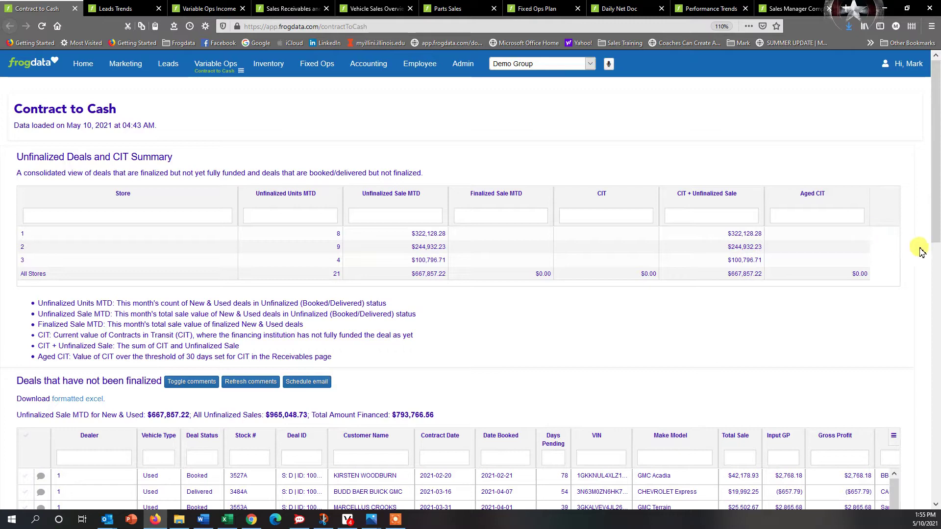
Show the email scheduling options for the table of deals that have not been finalized.
scroll(920, 252, down, 3)
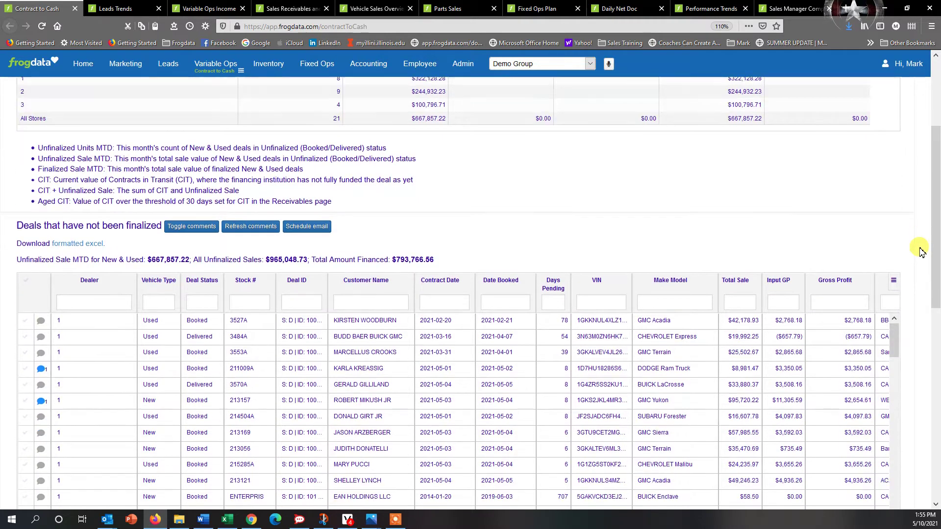
scroll(918, 248, down, 1)
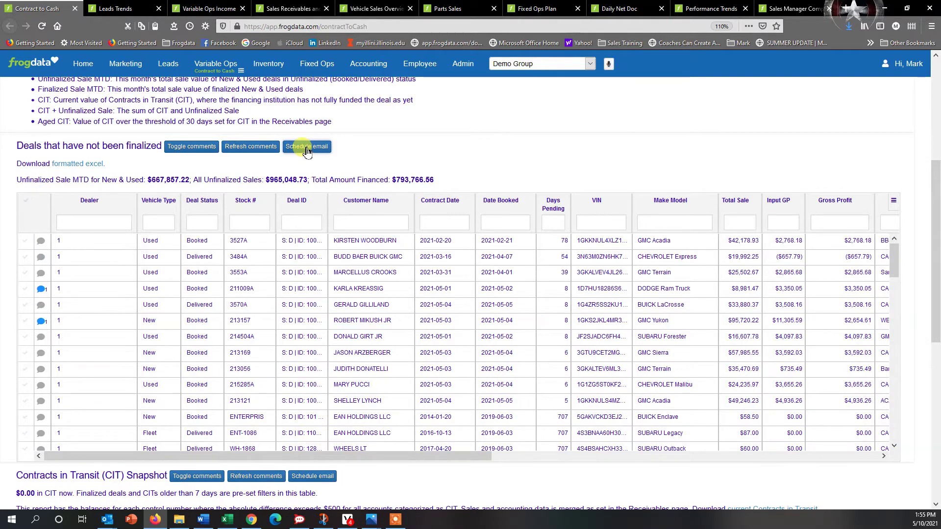
click(306, 147)
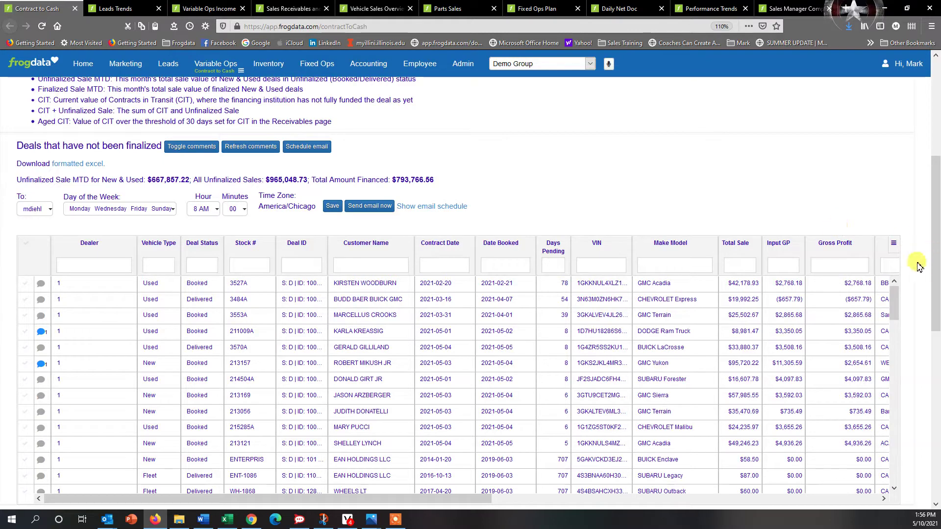
Examine the unfinalized deals table and the Contracts in Transit (CIT) Snapshot below it.
scroll(918, 266, down, 2)
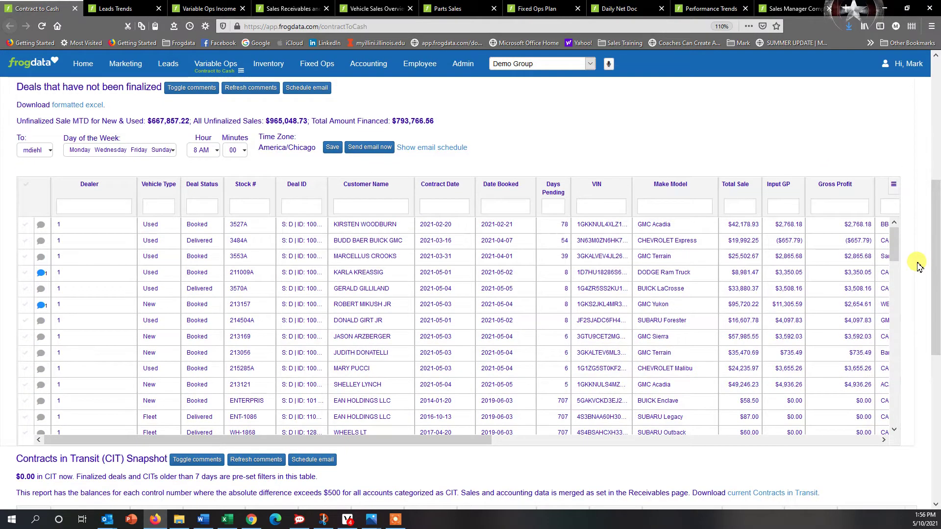
scroll(918, 266, up, 2)
scroll(918, 266, down, 2)
scroll(918, 264, down, 4)
scroll(918, 269, down, 4)
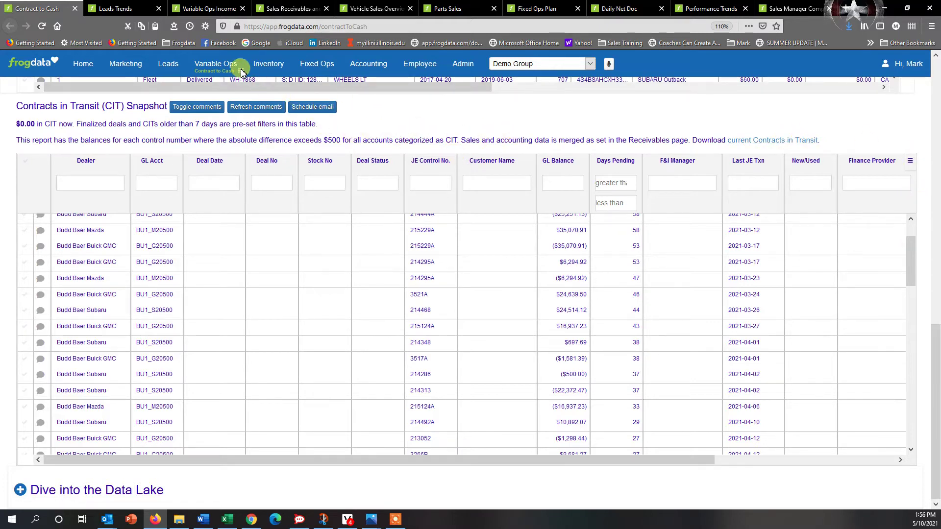
Switch to the Sales Receivables and Payables report and review it from the receivables summary to the status by control number.
mouse_move(227, 61)
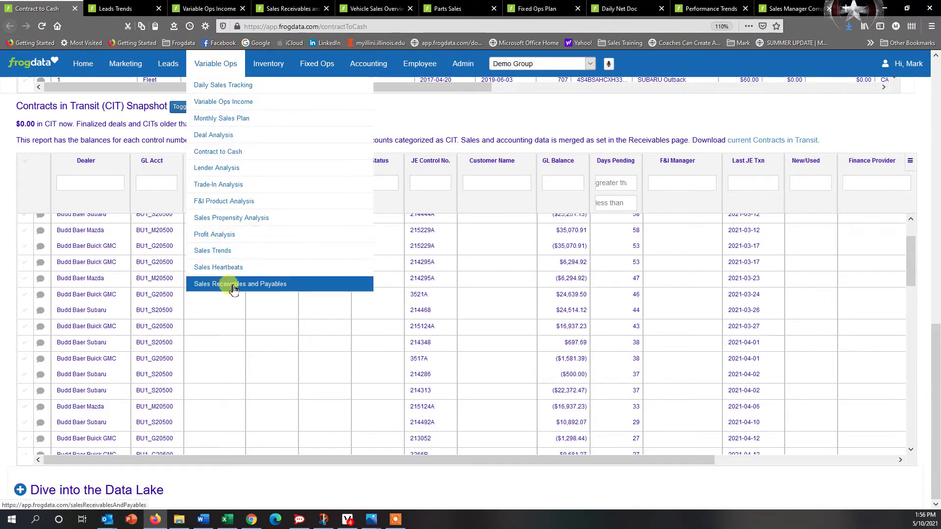
click(299, 11)
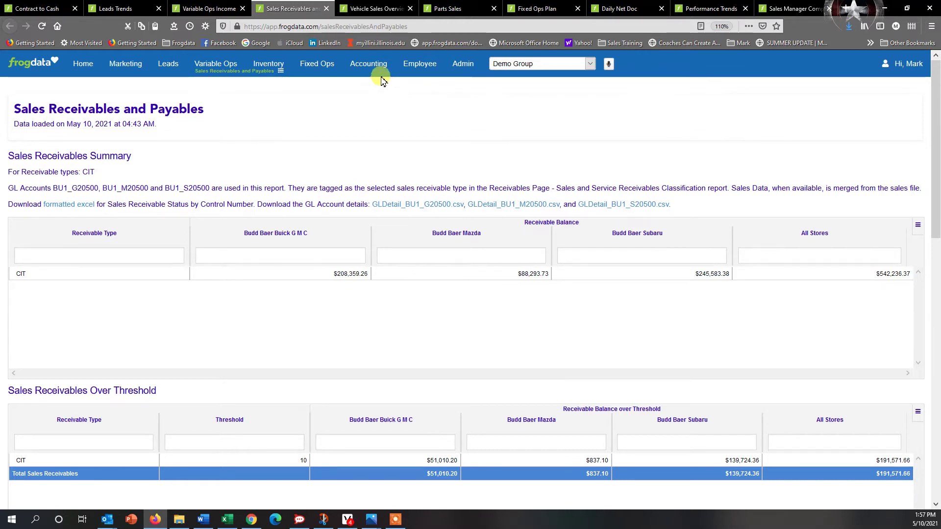
click(381, 79)
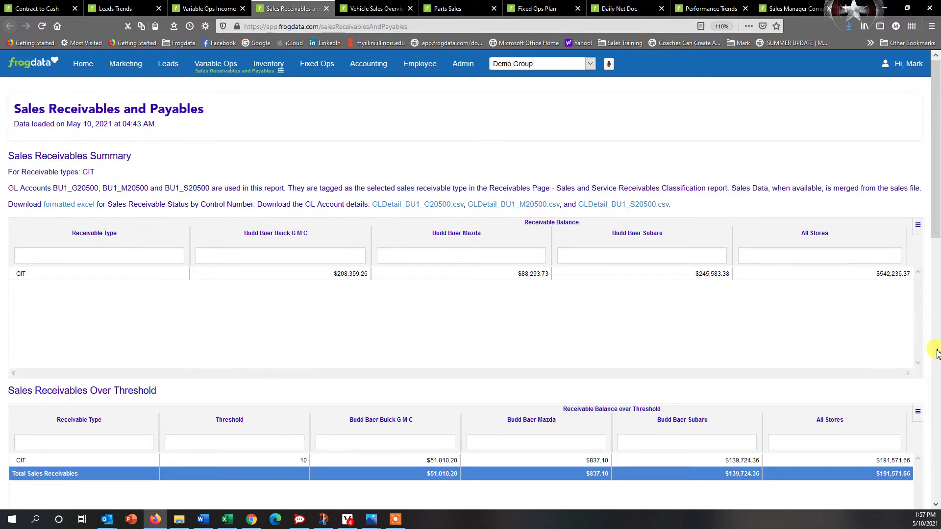
scroll(926, 357, down, 6)
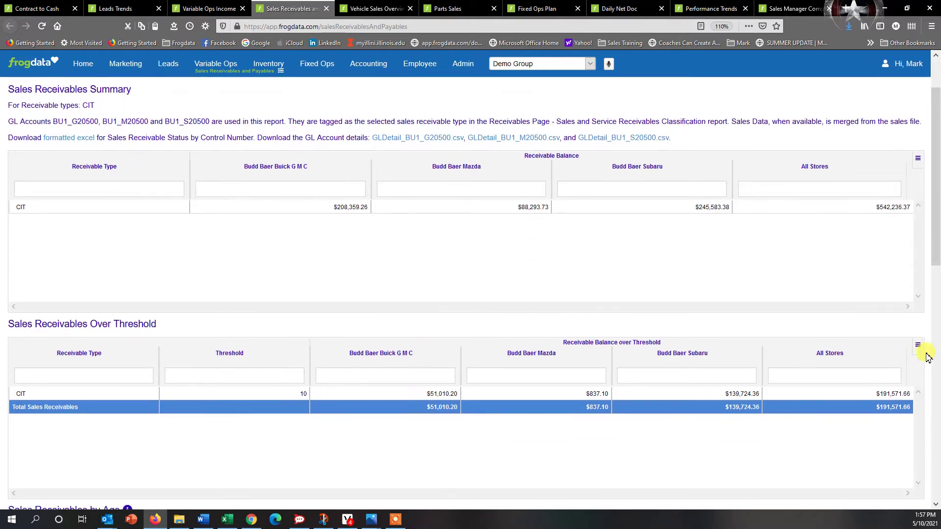
scroll(926, 356, down, 6)
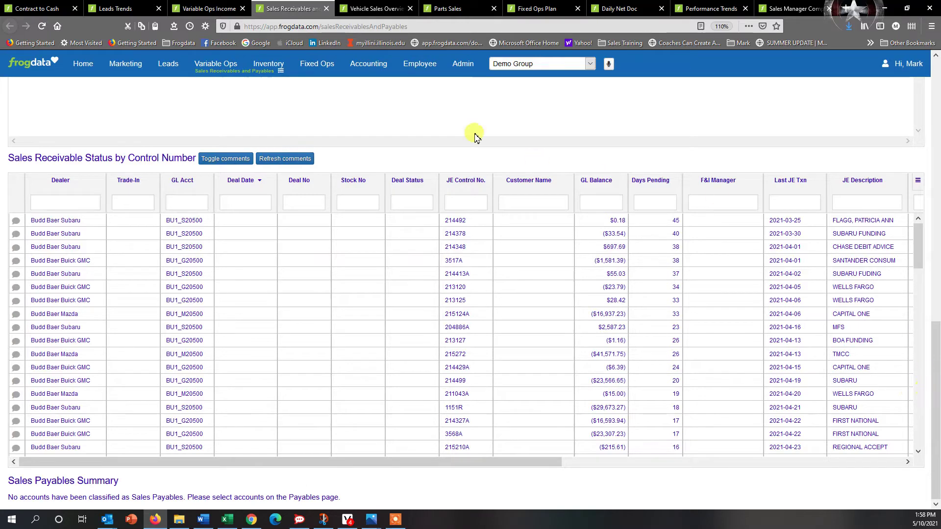
Switch to the Vehicle Sales Overview report and view the current month new vehicle sales summary.
mouse_move(210, 65)
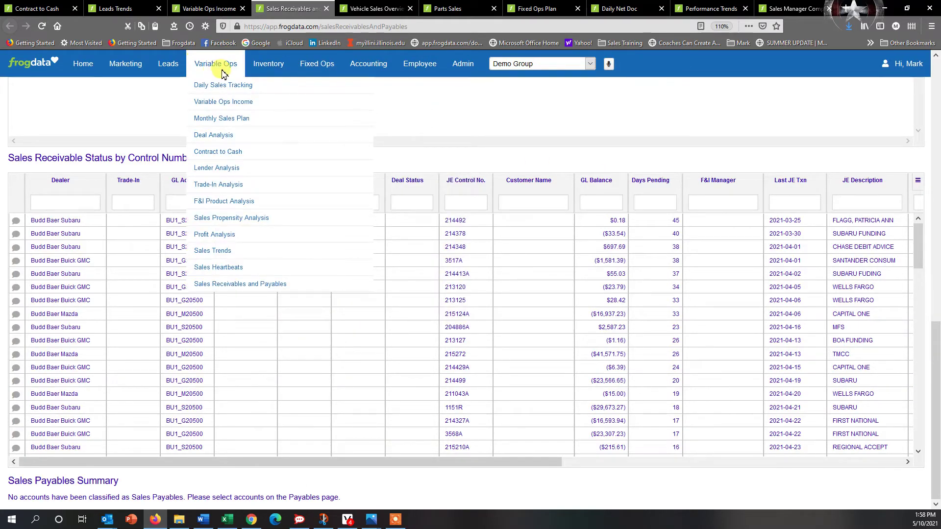
mouse_move(263, 65)
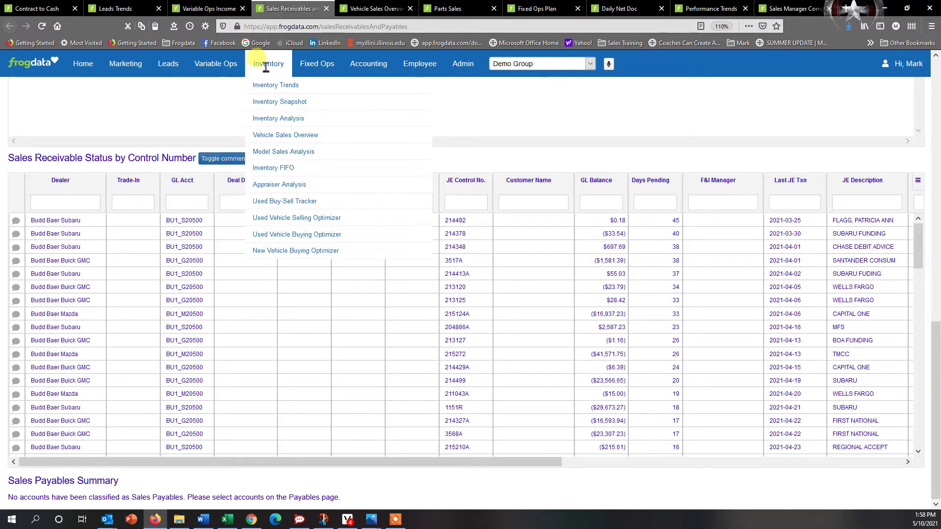
click(380, 13)
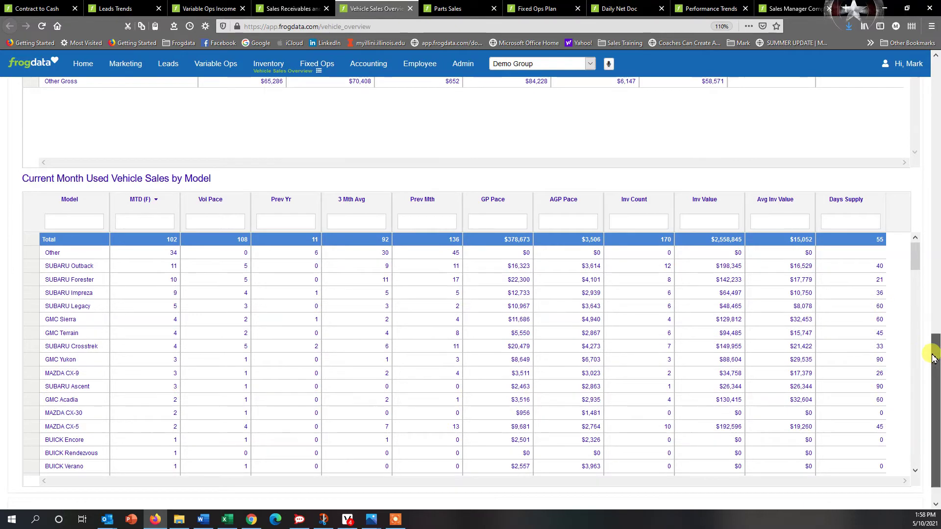
drag(922, 354, 933, 142)
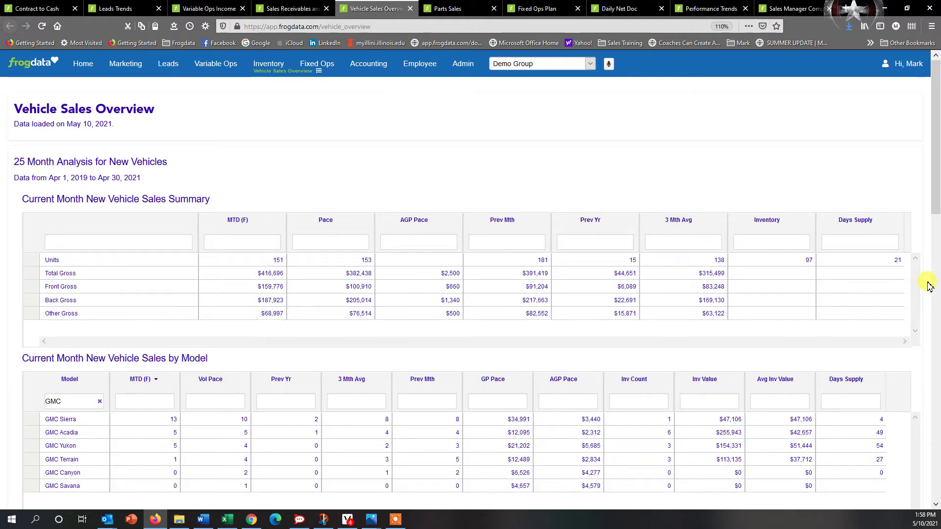
Clear the GMC model filter from the new vehicle sales by model table and review the new and used vehicle figures.
scroll(929, 286, down, 2)
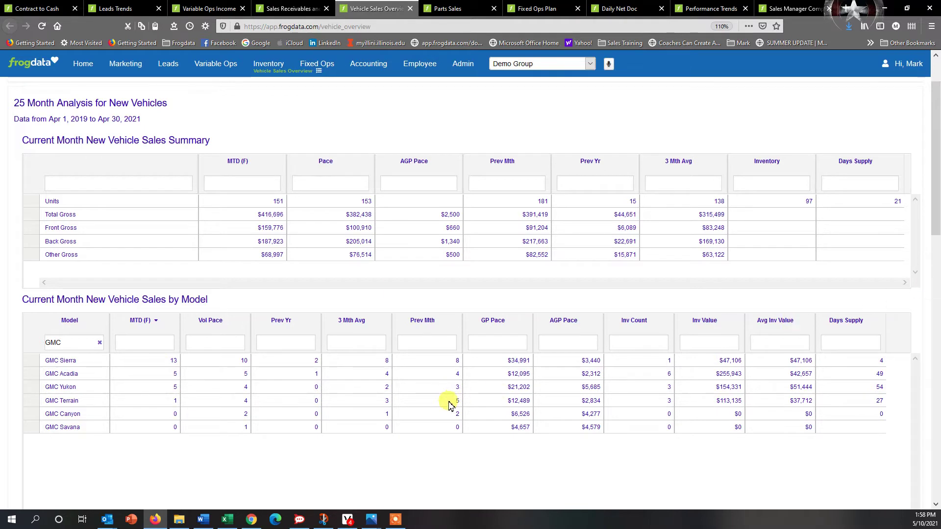
click(100, 344)
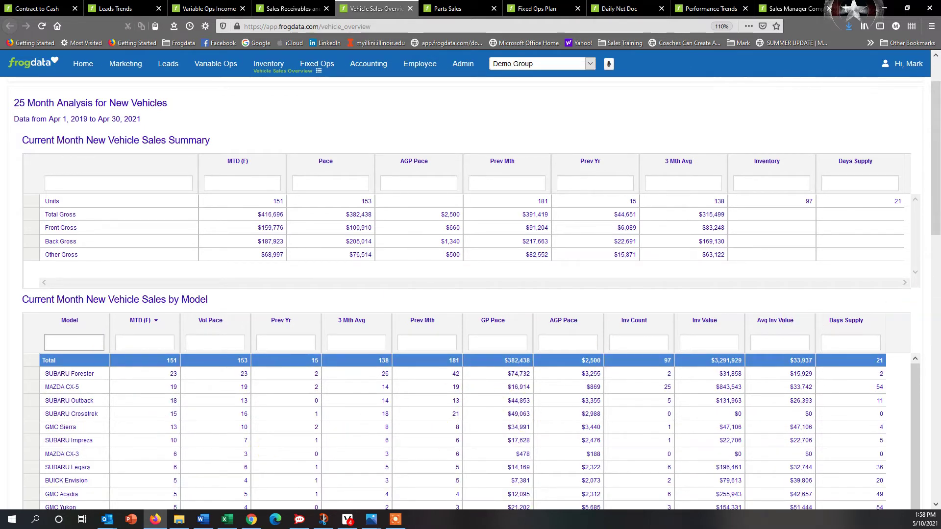
scroll(926, 322, down, 4)
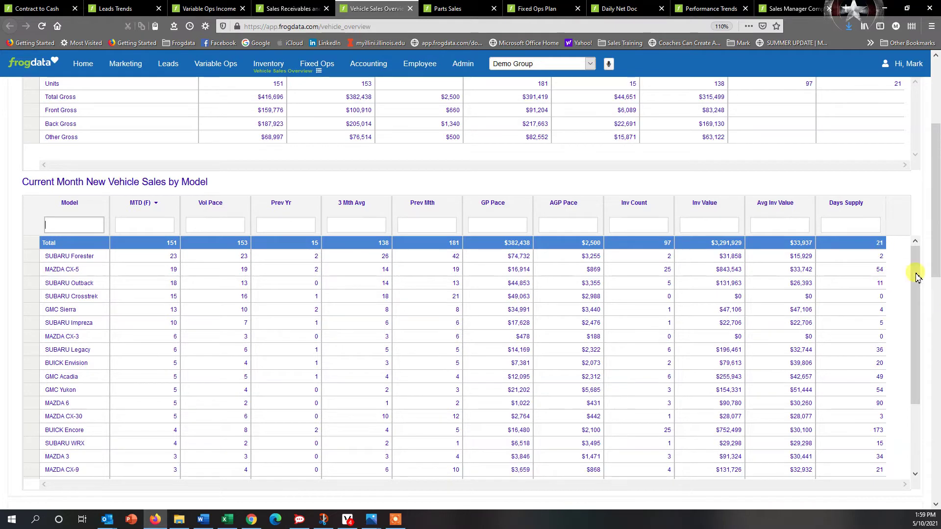
scroll(929, 273, down, 5)
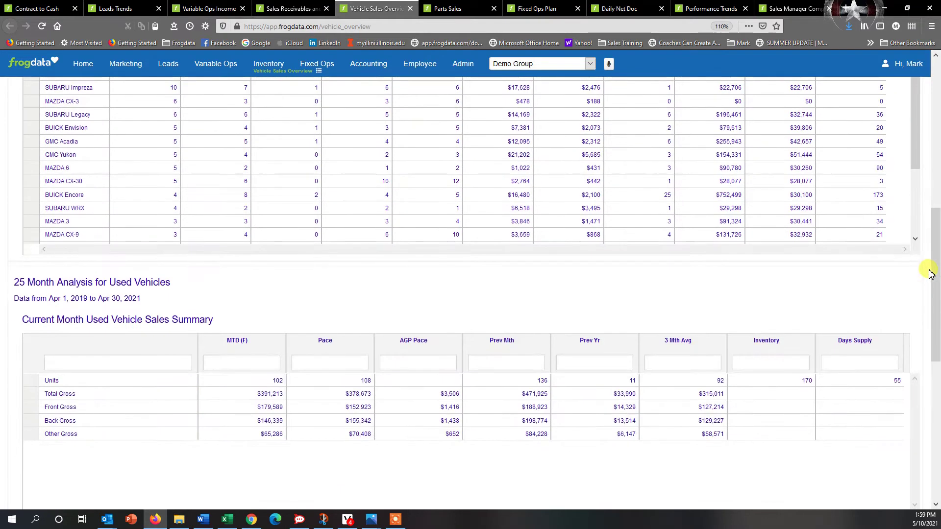
scroll(930, 273, down, 2)
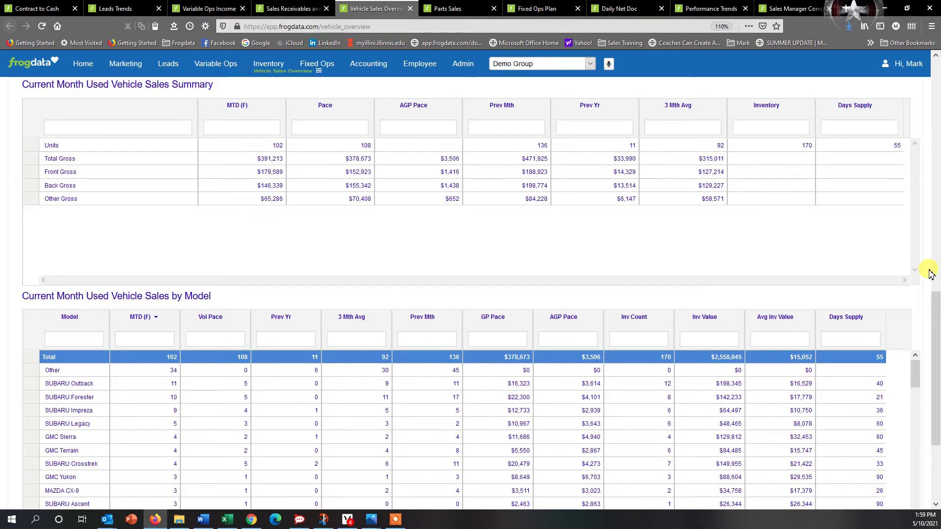
Look through the available Inventory and Fixed Ops reports and switch to the Parts Sales report.
click(274, 66)
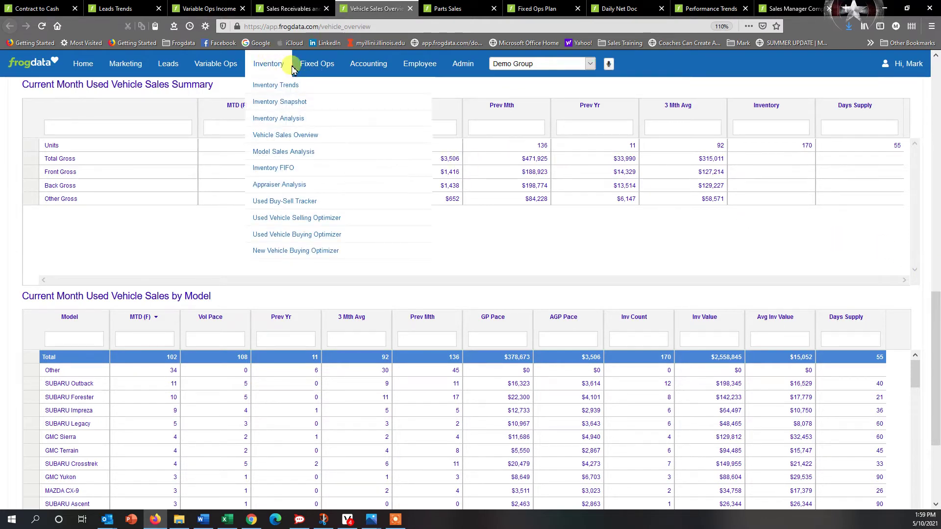
click(303, 65)
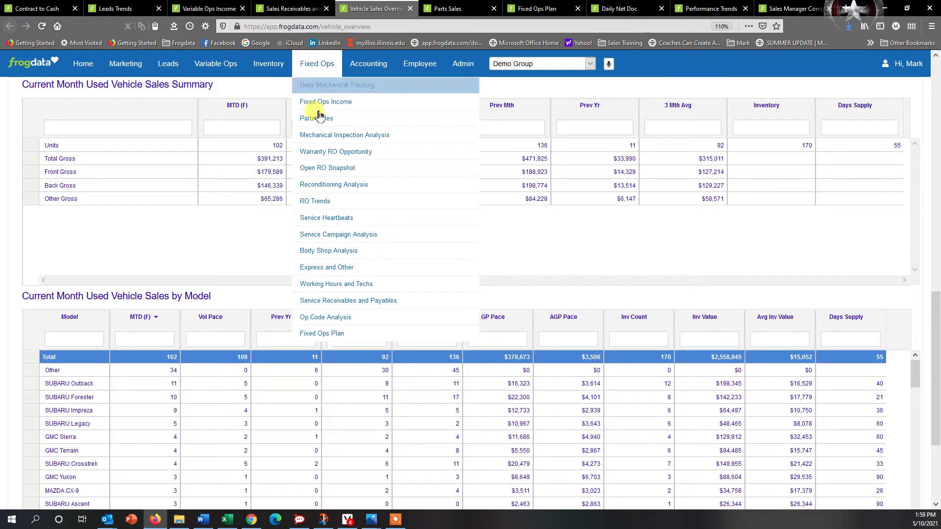
click(454, 10)
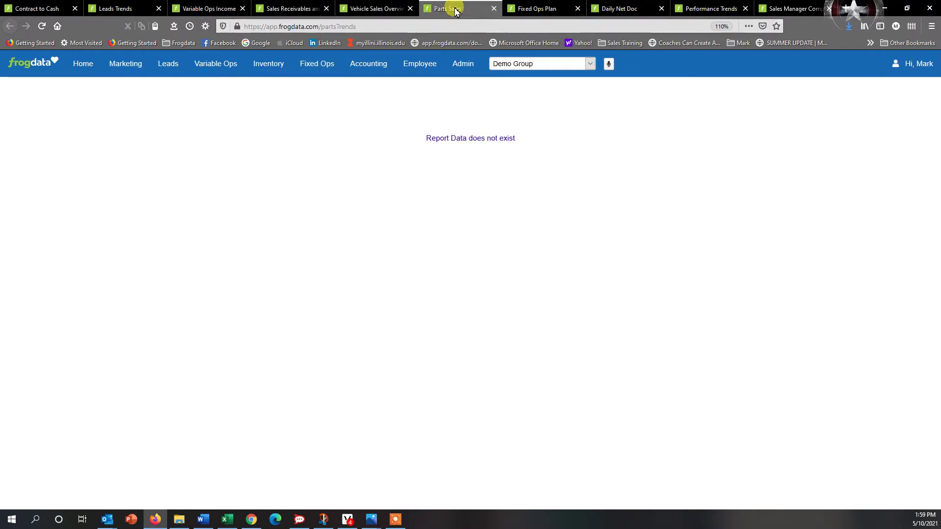
Try the Parts Sales report for the Demo, Demo 2 and Demo 3 stores in turn.
click(554, 65)
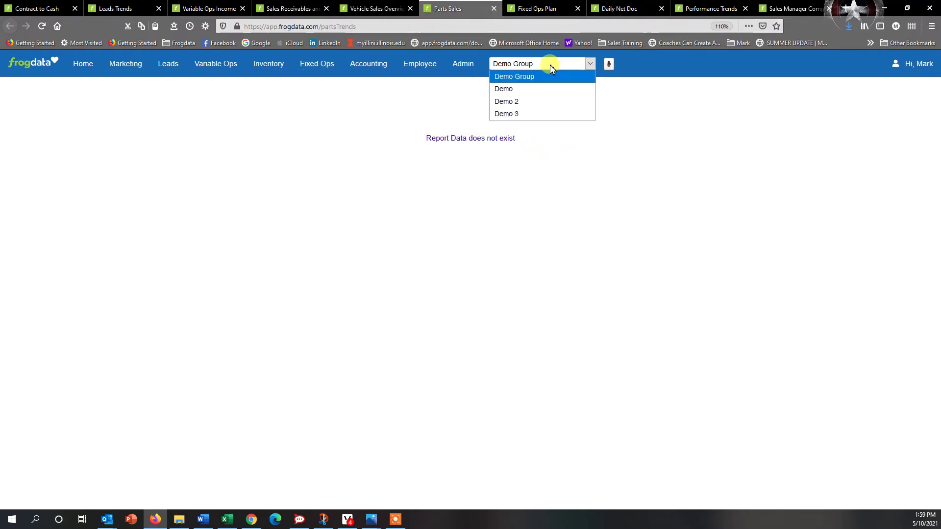
click(547, 92)
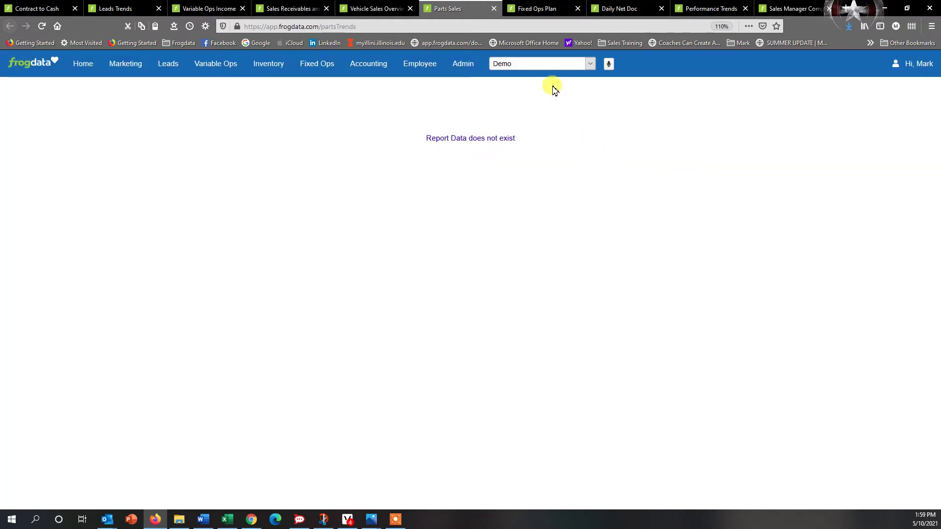
click(547, 66)
click(540, 101)
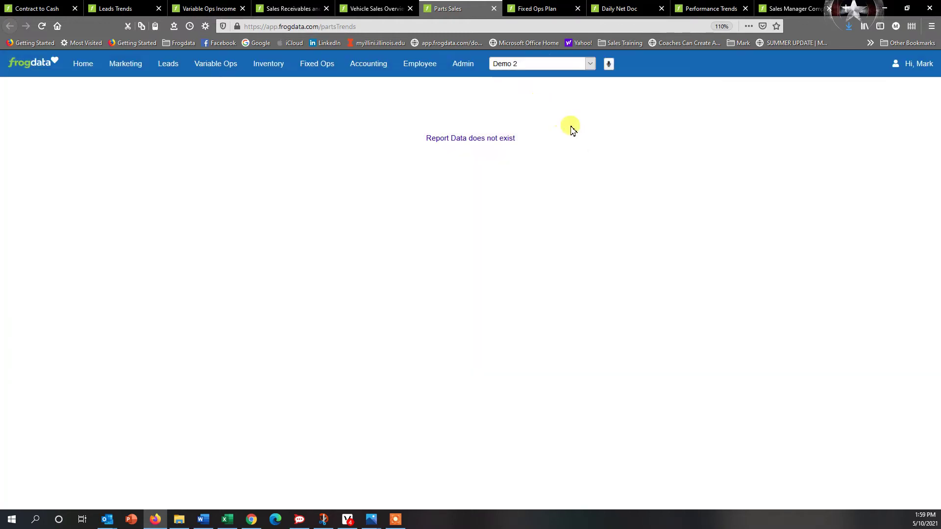
click(553, 67)
click(542, 113)
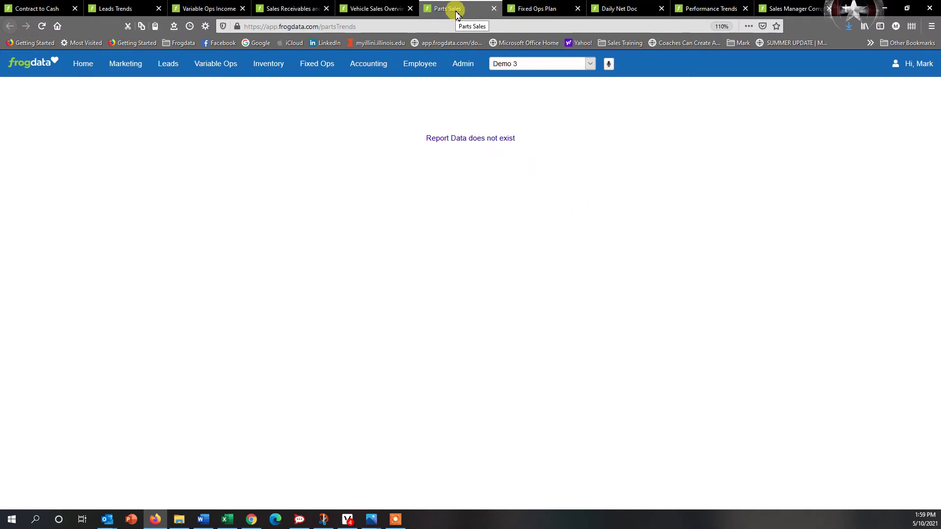
Replace the Parts Sales report with the Fixed Ops Income report for the Demo 3 store.
mouse_move(324, 62)
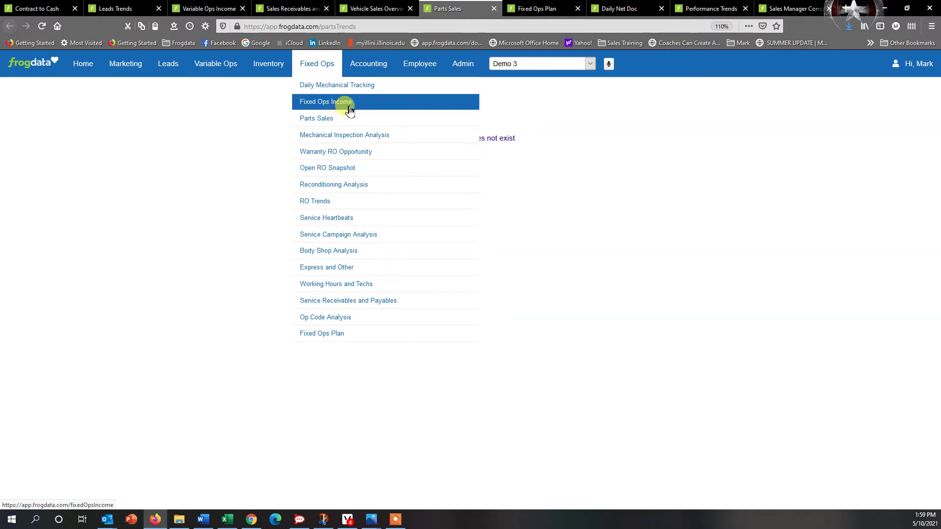
click(544, 8)
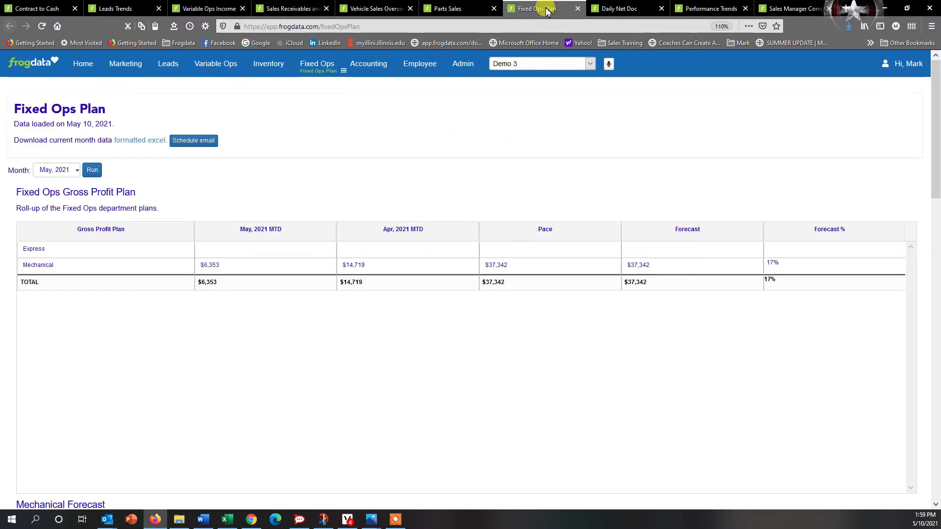
click(441, 8)
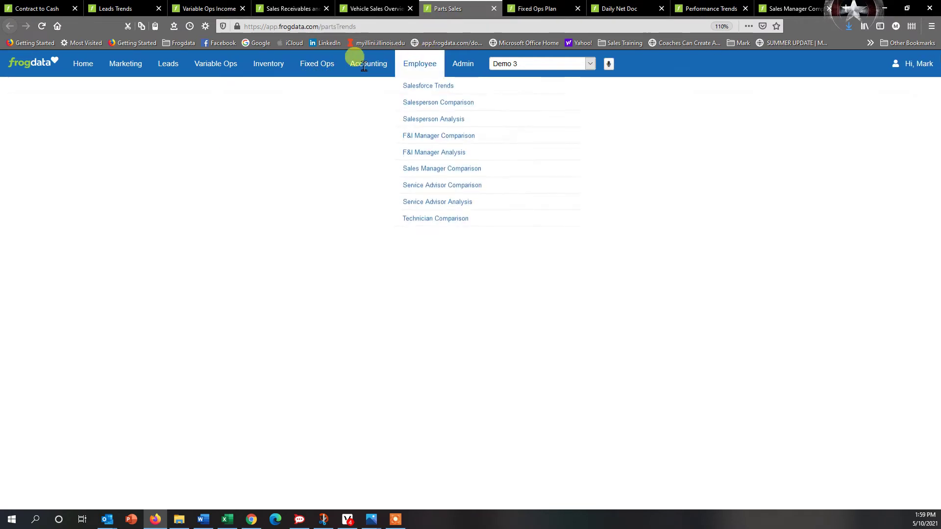
click(333, 102)
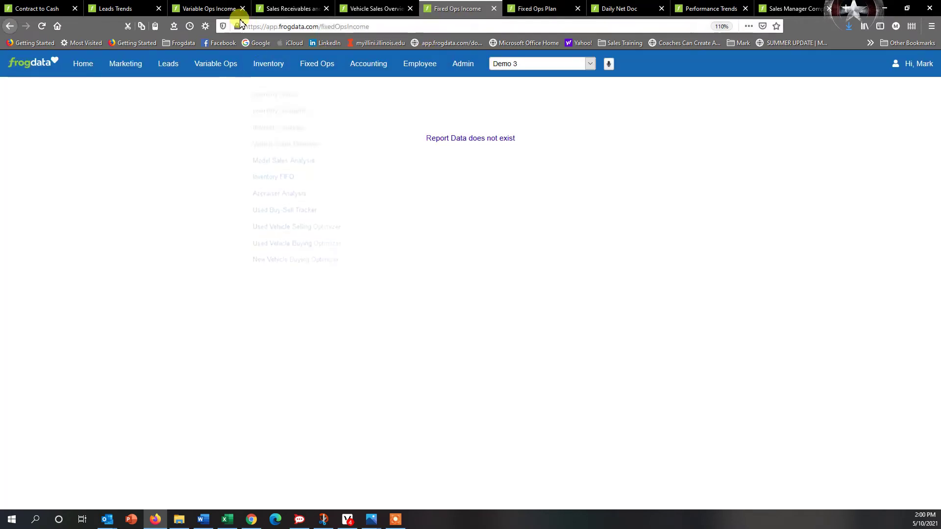
click(210, 8)
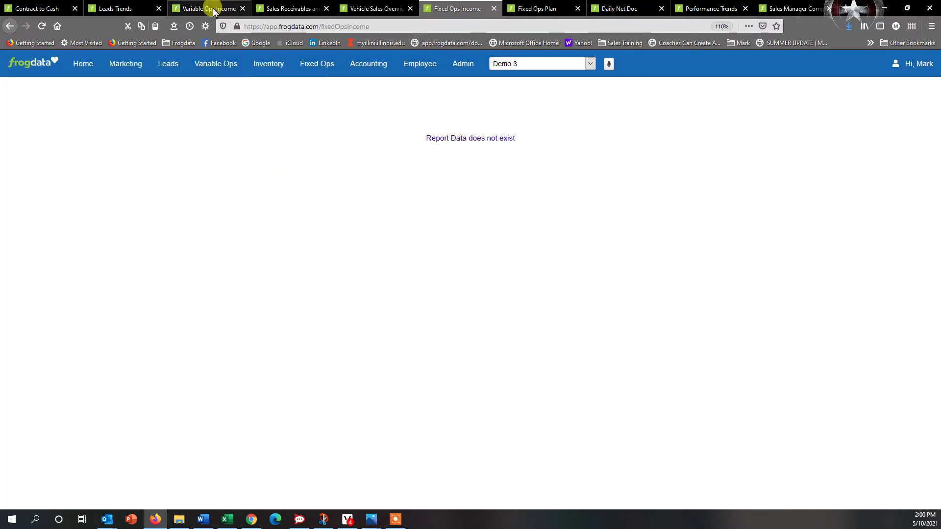
click(464, 9)
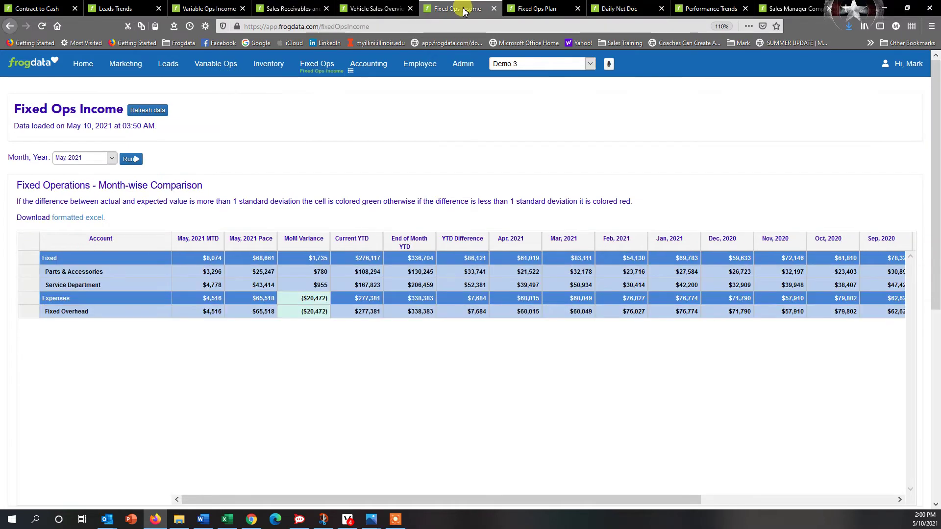
Expand Parts & Accessories in the month-wise comparison through Other and Gas, Oil, & Grease to the individual accounts.
mouse_move(368, 65)
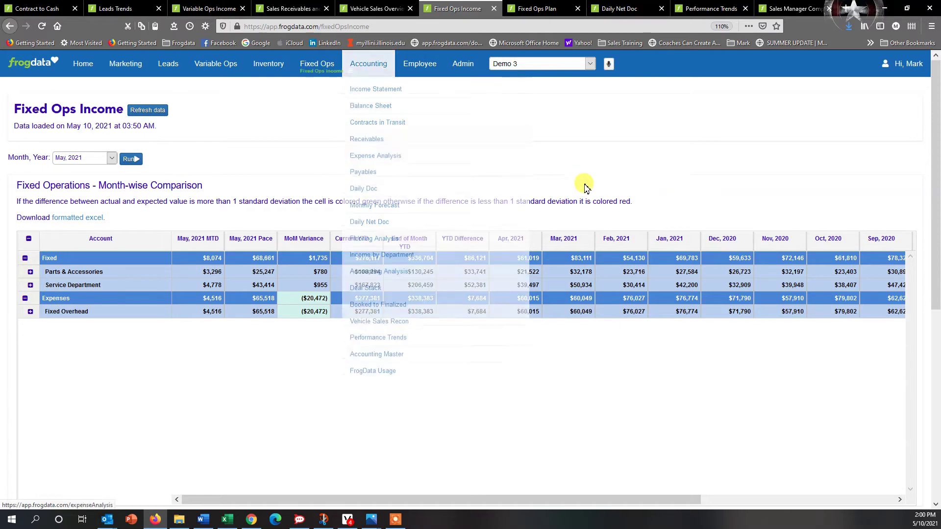
mouse_move(416, 78)
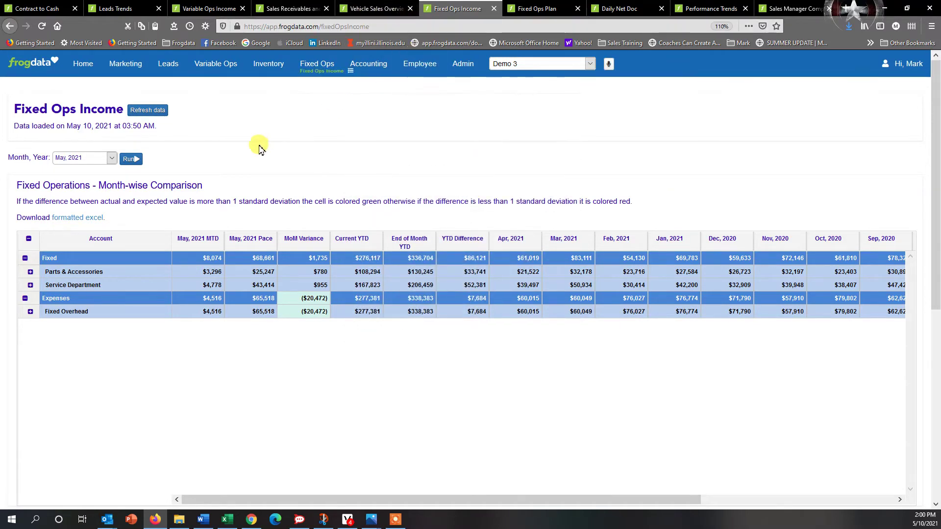
mouse_move(311, 63)
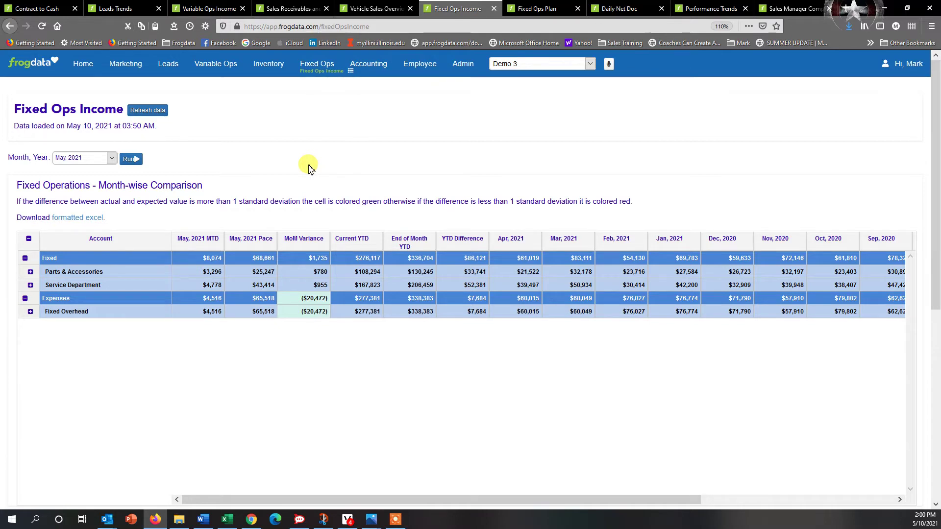
click(30, 272)
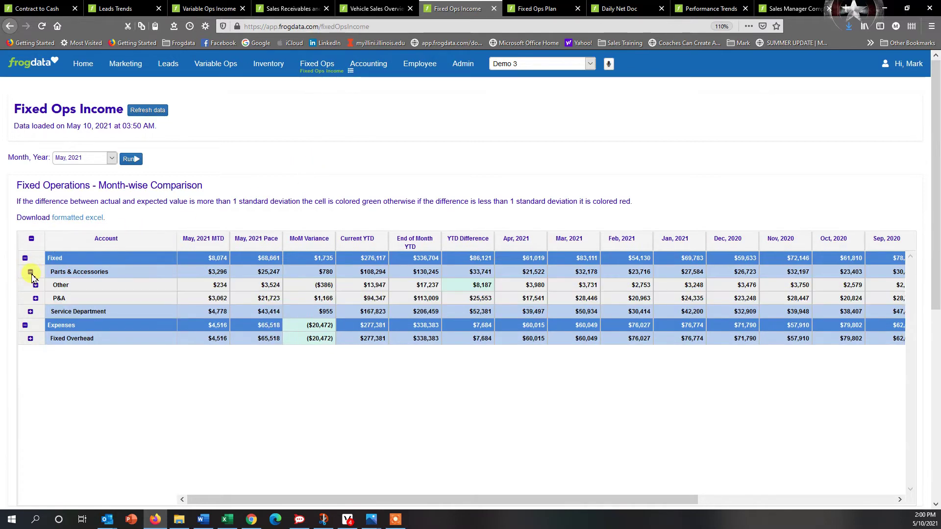
click(35, 284)
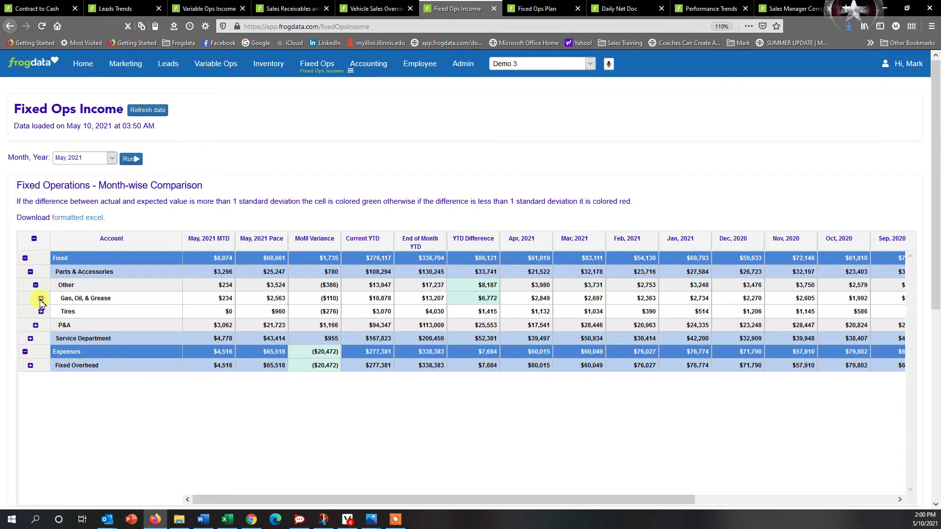
click(41, 299)
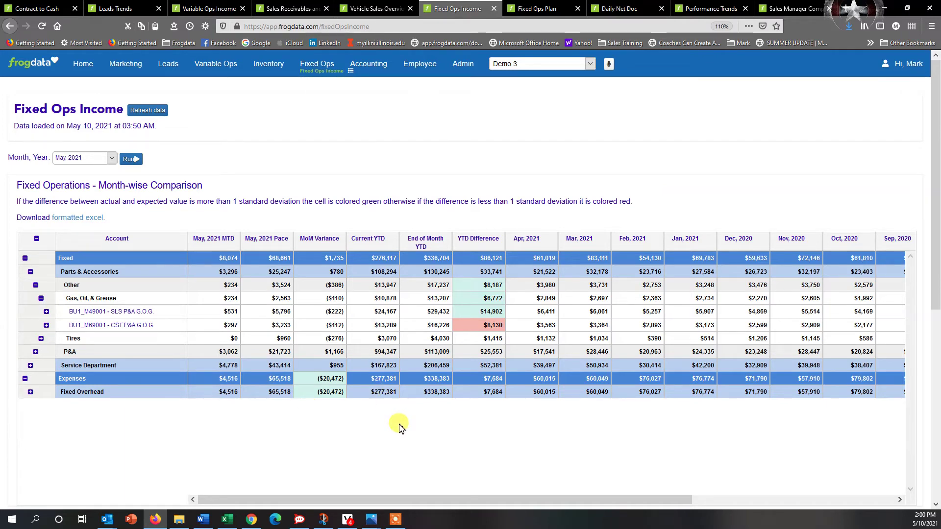
Review the Fixed Operations Department Profitability table for parts, mechanical and body, and return to the month-wise comparison.
scroll(925, 304, down, 2)
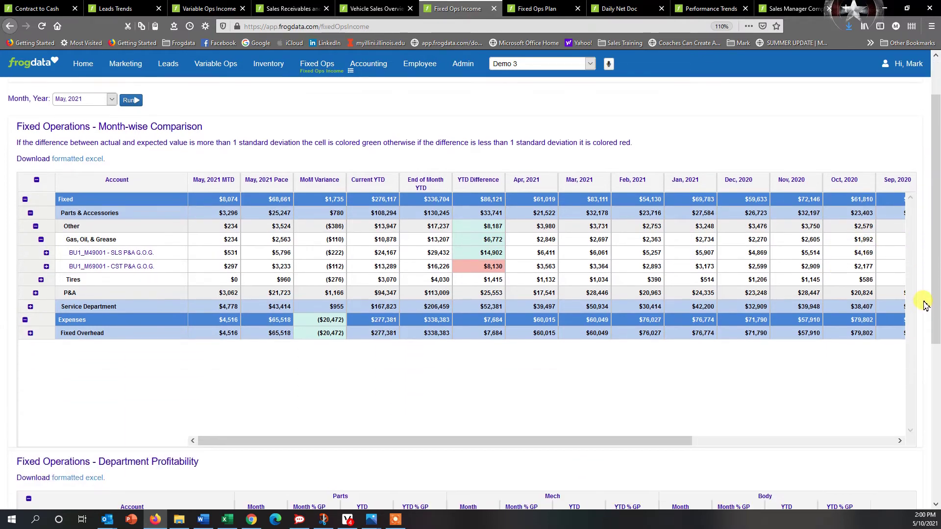
scroll(925, 303, down, 5)
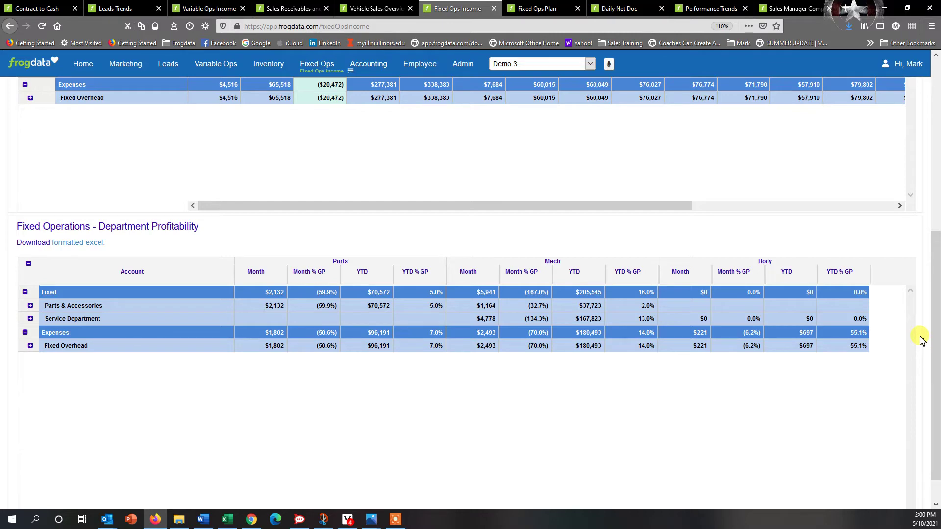
scroll(920, 340, up, 5)
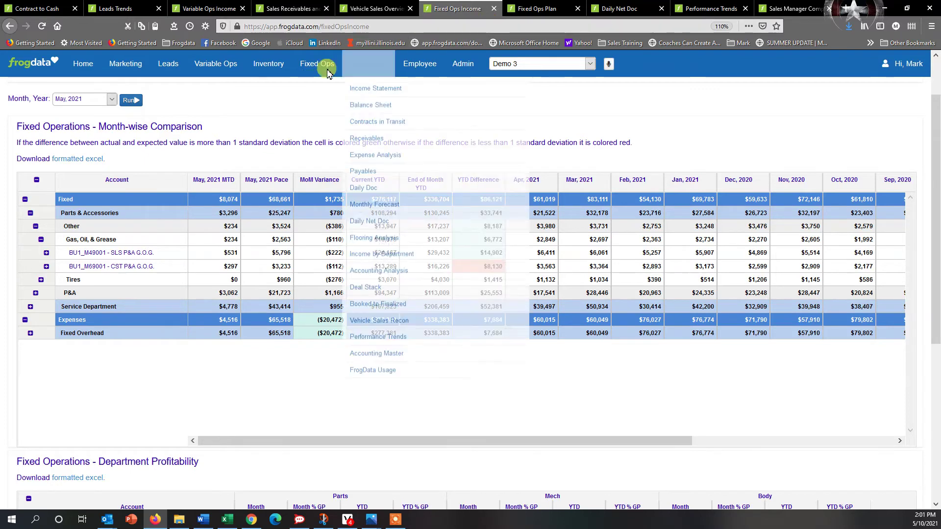
Switch to the Fixed Ops Plan report and review its gross profit plan and the Mechanical, Express and Mechanical CP forecasts.
click(548, 13)
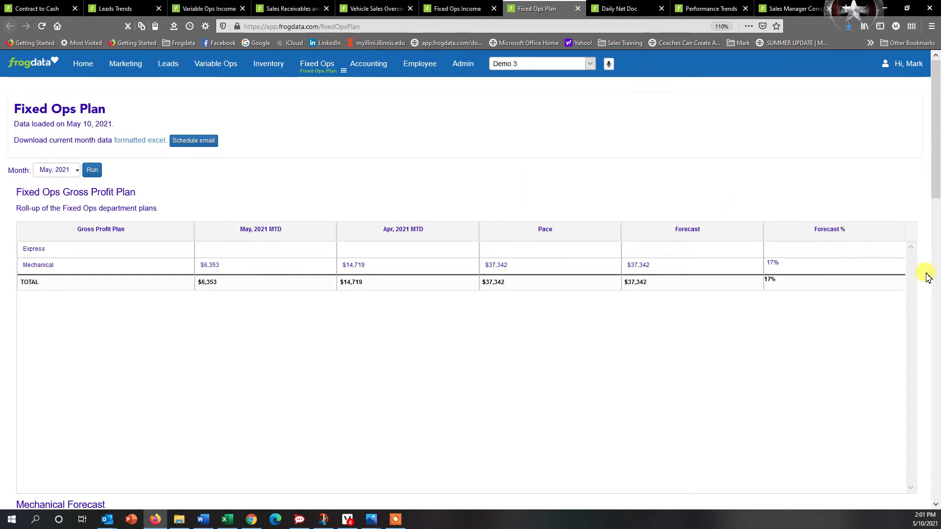
scroll(927, 277, down, 8)
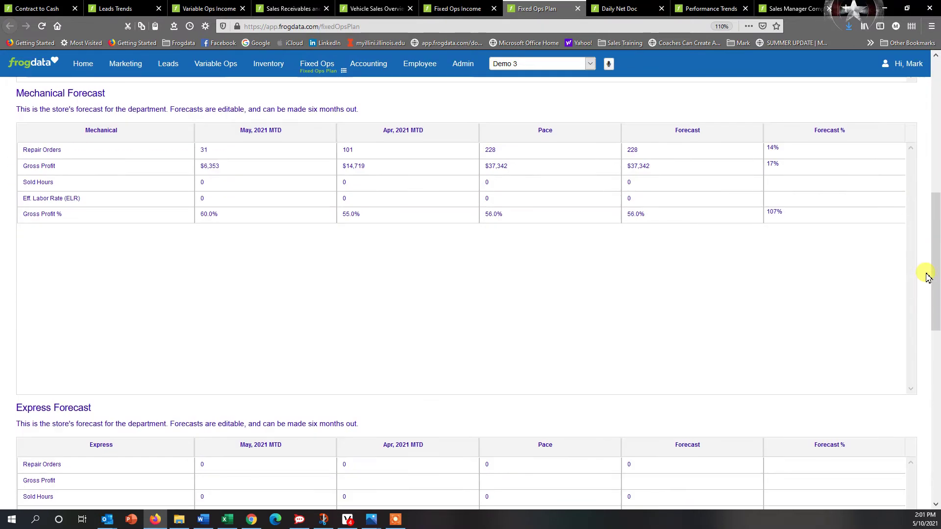
scroll(927, 277, down, 8)
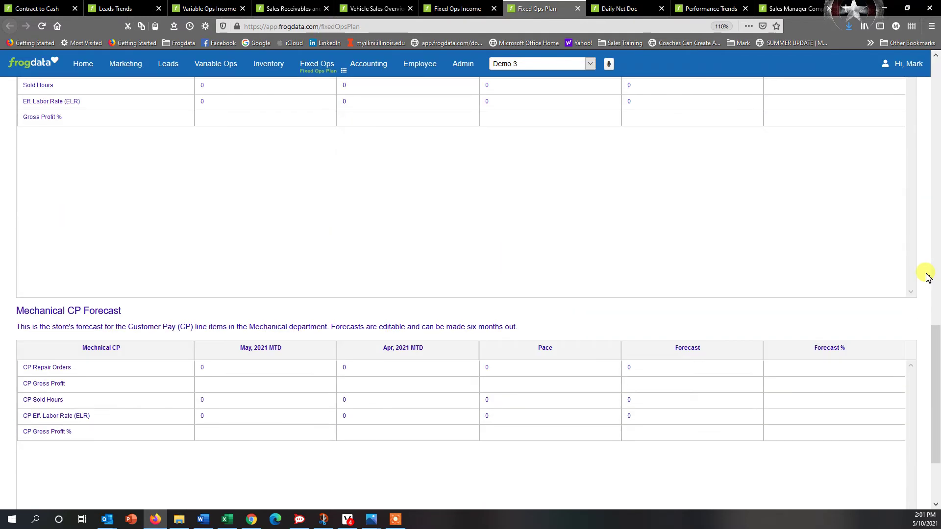
scroll(927, 277, down, 3)
Set the Repair Orders forecast in the Mechanical Forecast table to 320 and rerun the plan for May, 2021.
scroll(927, 277, up, 16)
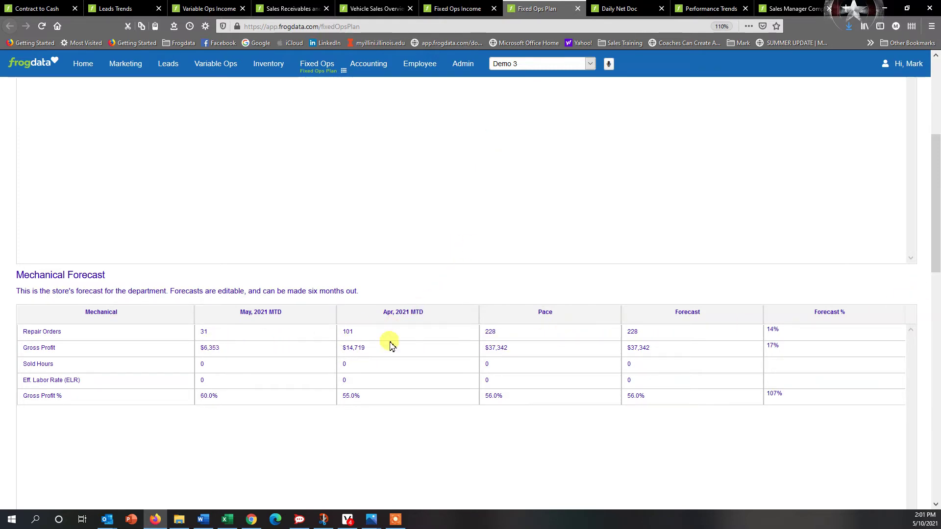
click(639, 336)
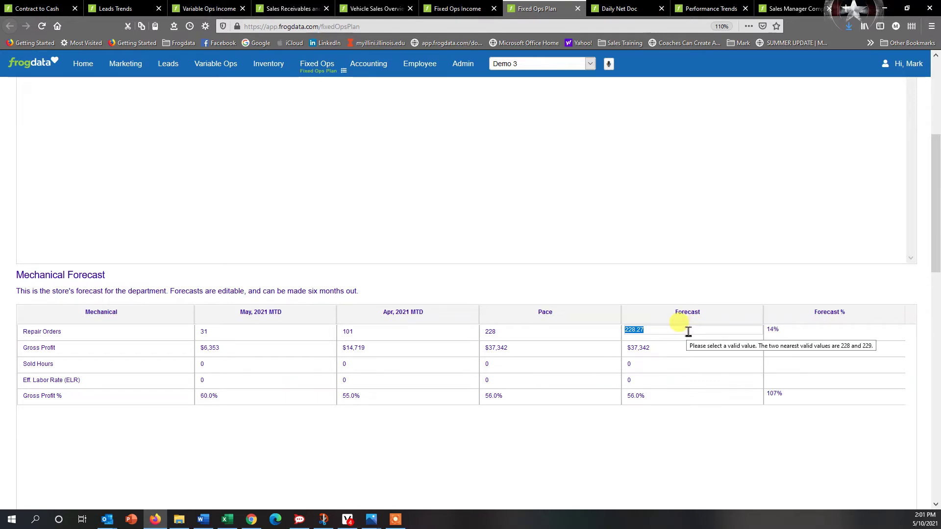
text(320)
key(Return)
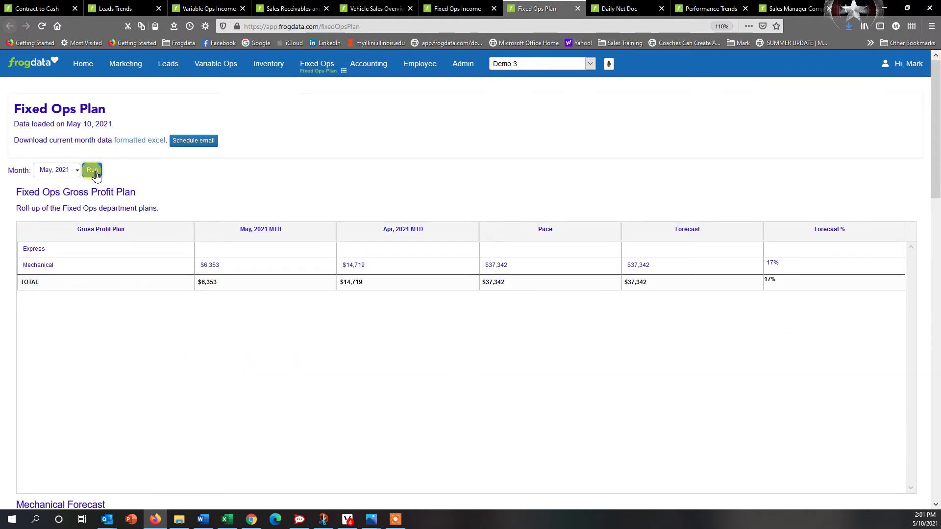
click(92, 170)
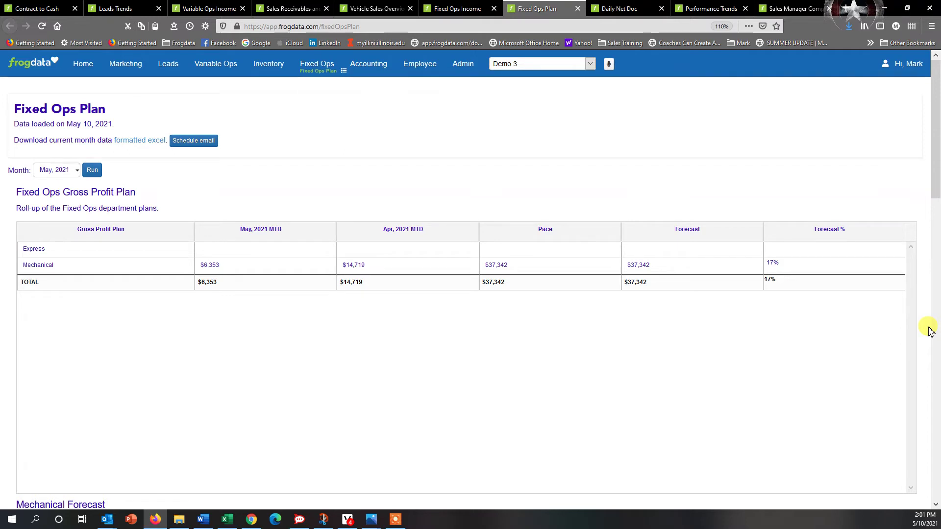
Look through the available Accounting and Employee reports and switch to the Daily Net Doc report for the Demo Group.
click(317, 62)
click(375, 63)
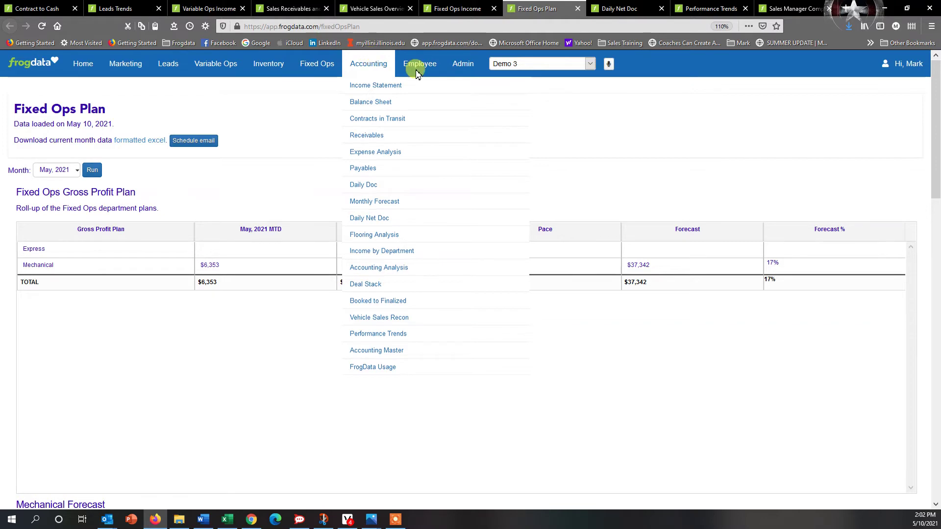
click(421, 65)
click(371, 65)
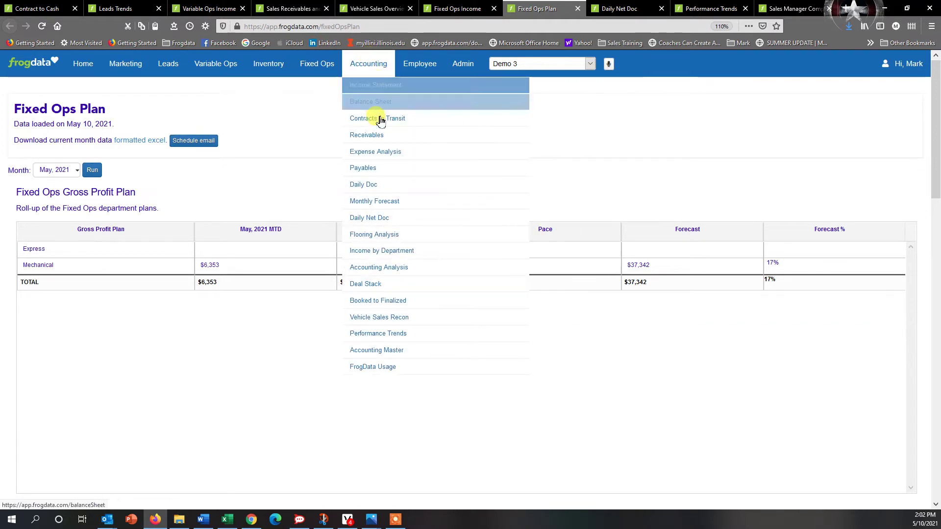
click(391, 222)
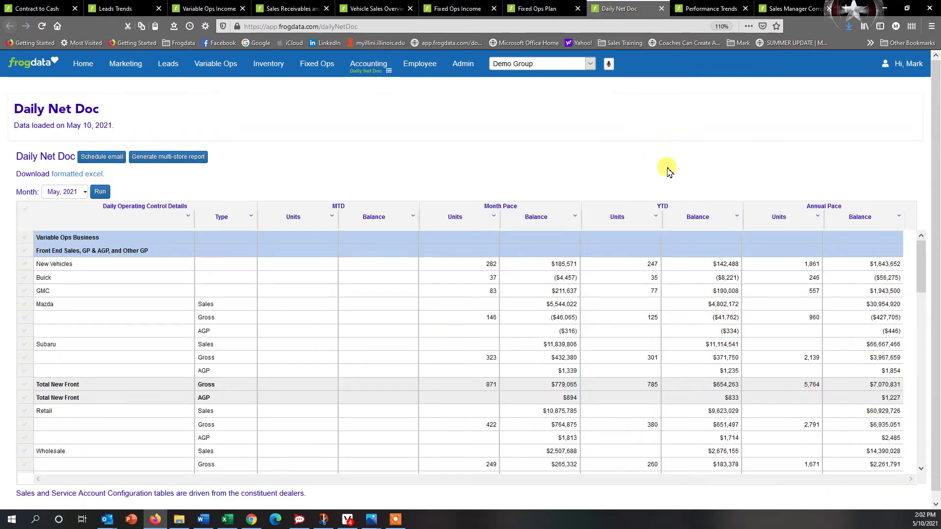
scroll(928, 198, down, 1)
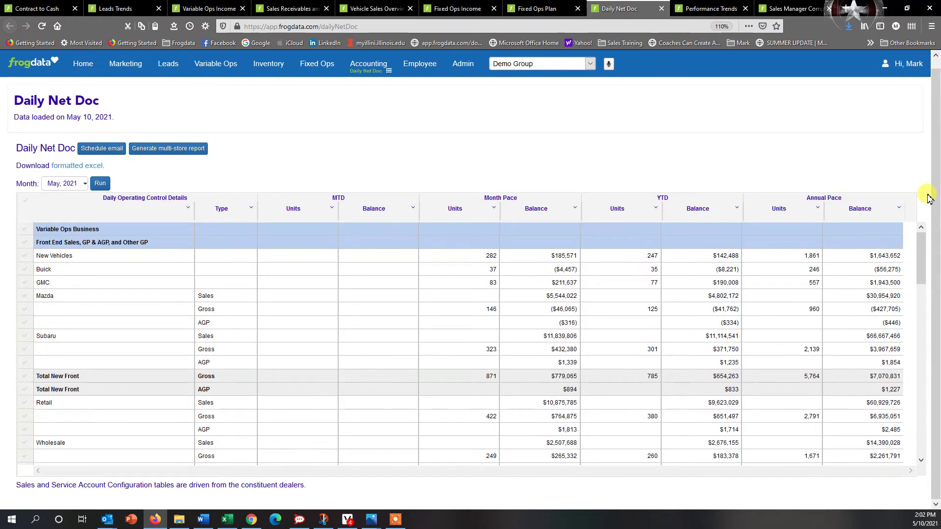
scroll(929, 197, up, 1)
Switch the Daily Net Doc report to the Demo store and review it down to the Sales Account Configuration table.
click(541, 64)
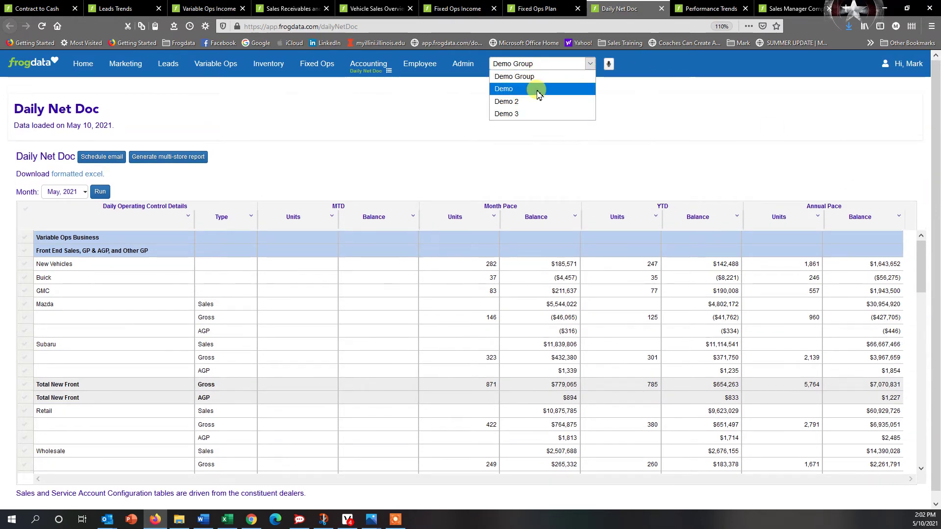
click(537, 91)
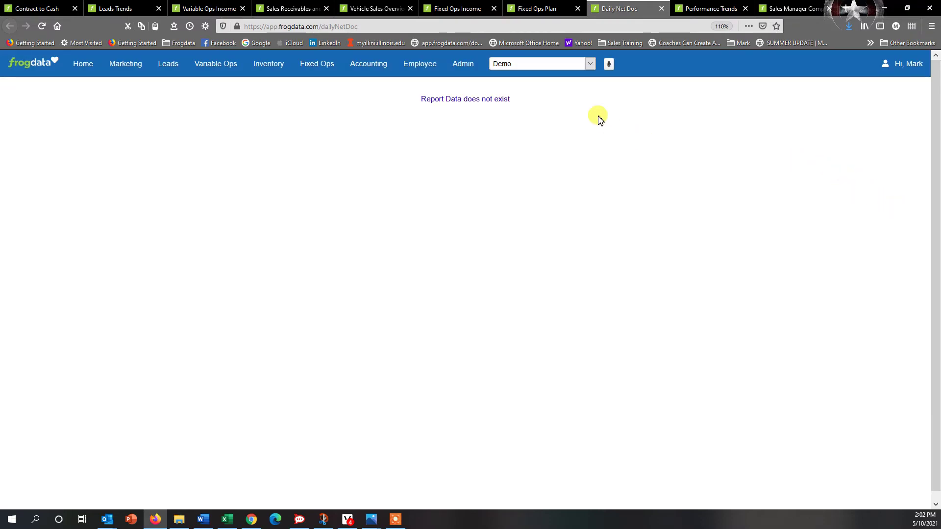
click(540, 63)
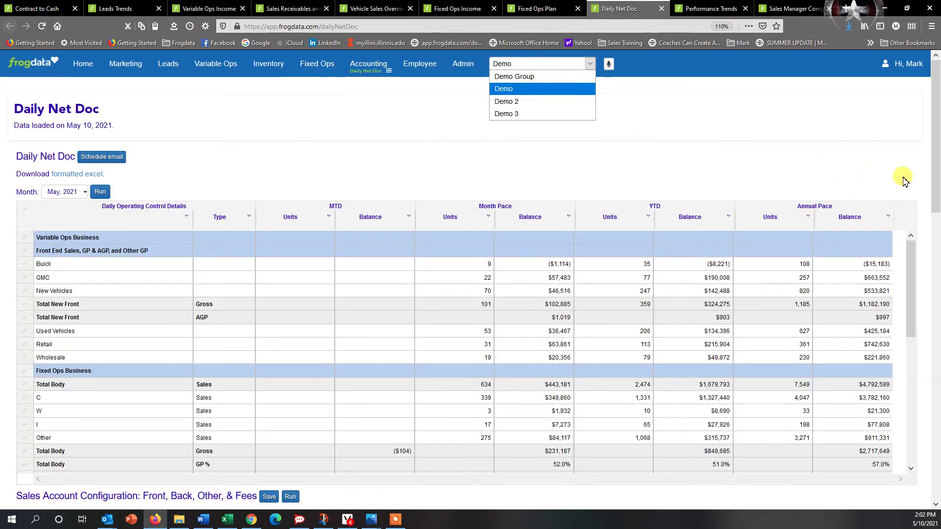
scroll(928, 190, down, 1)
scroll(927, 191, down, 3)
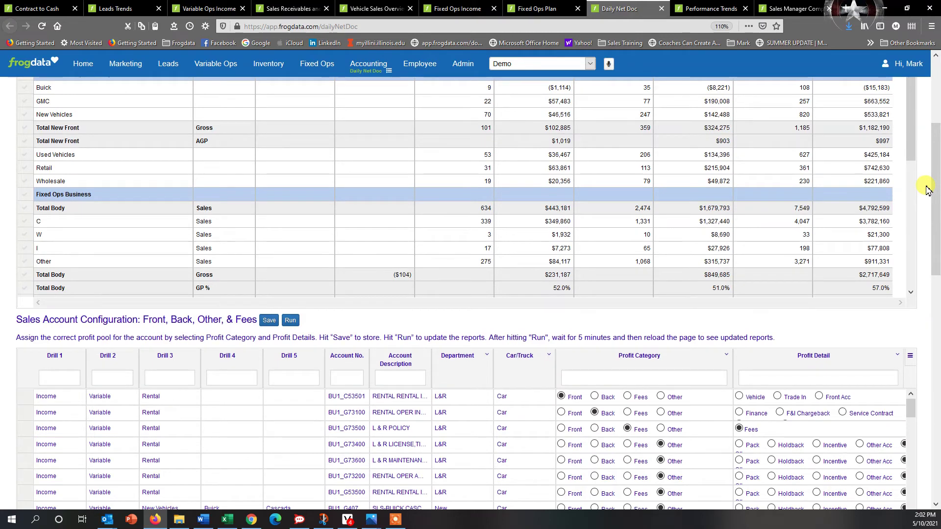
scroll(927, 190, down, 3)
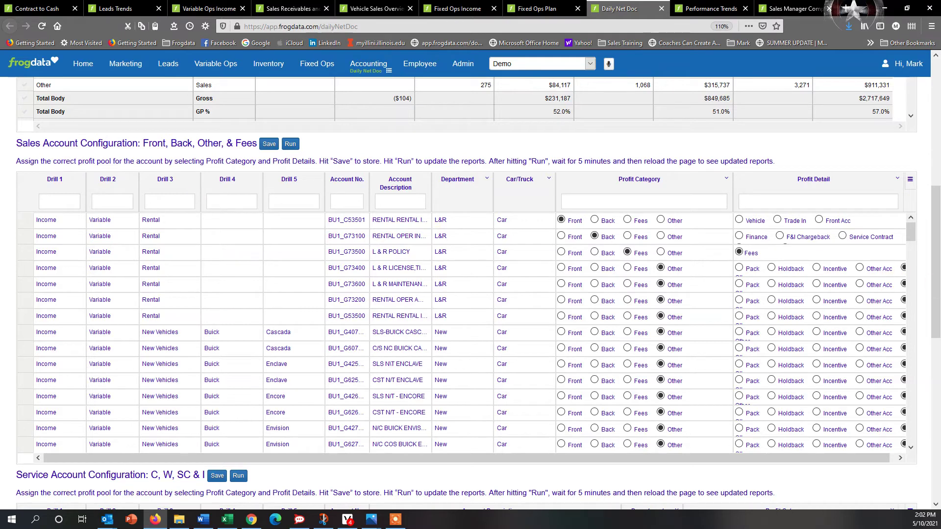
Look over the Service Account Configuration table below the sales accounts and return to the top of the Daily Net Doc report.
scroll(923, 300, down, 4)
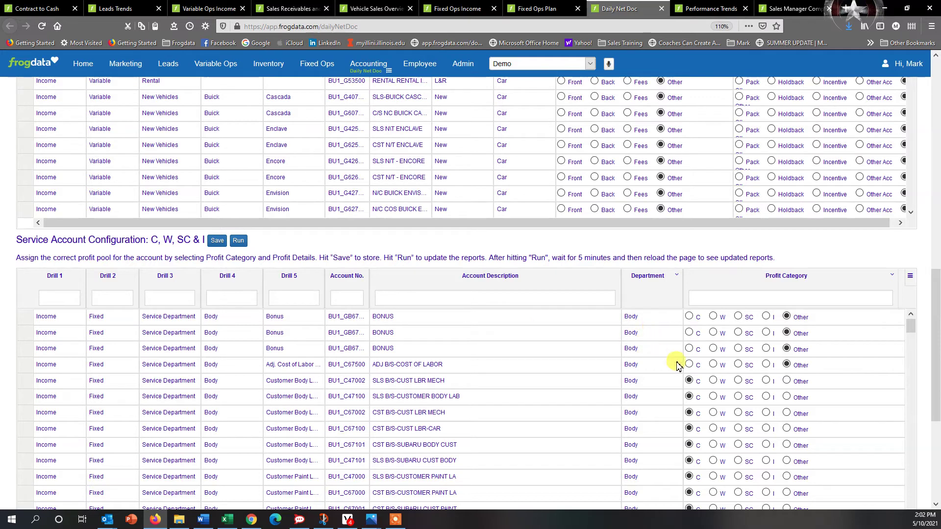
scroll(929, 355, up, 10)
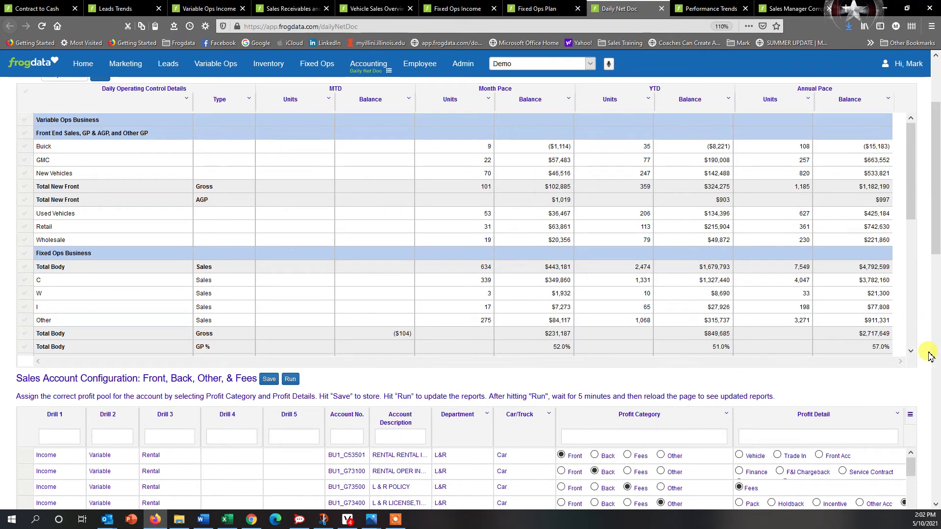
scroll(929, 354, up, 1)
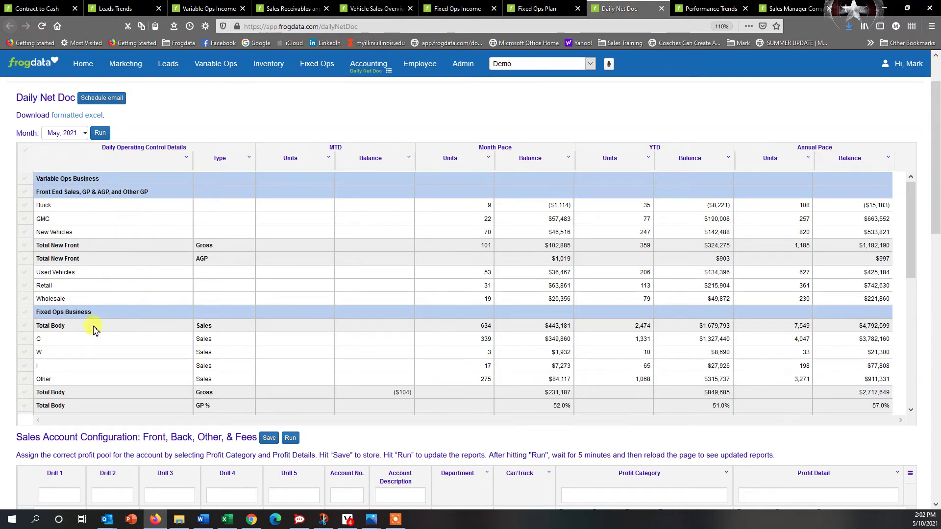
Review the Daily Operating Control Details from the Fixed Ops Business rows down to Total Dealership Profit & Loss.
scroll(96, 329, down, 3)
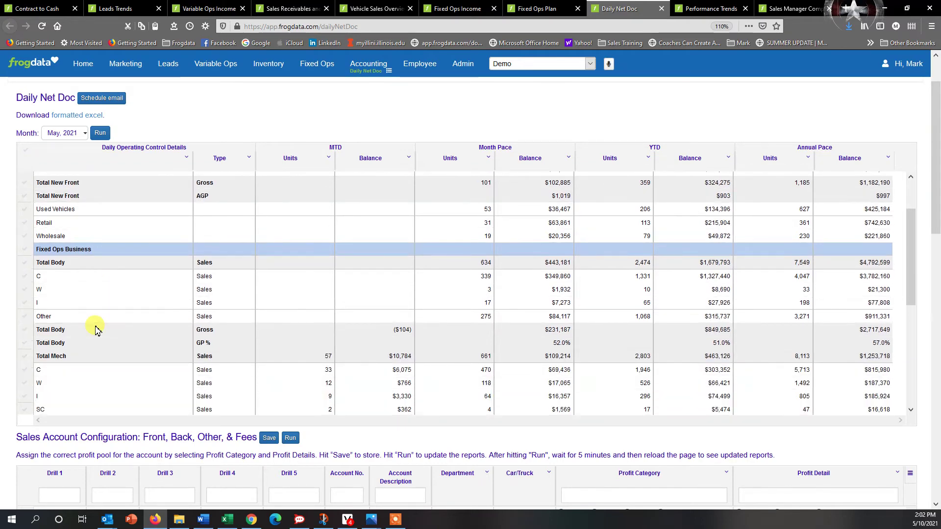
scroll(95, 329, down, 1)
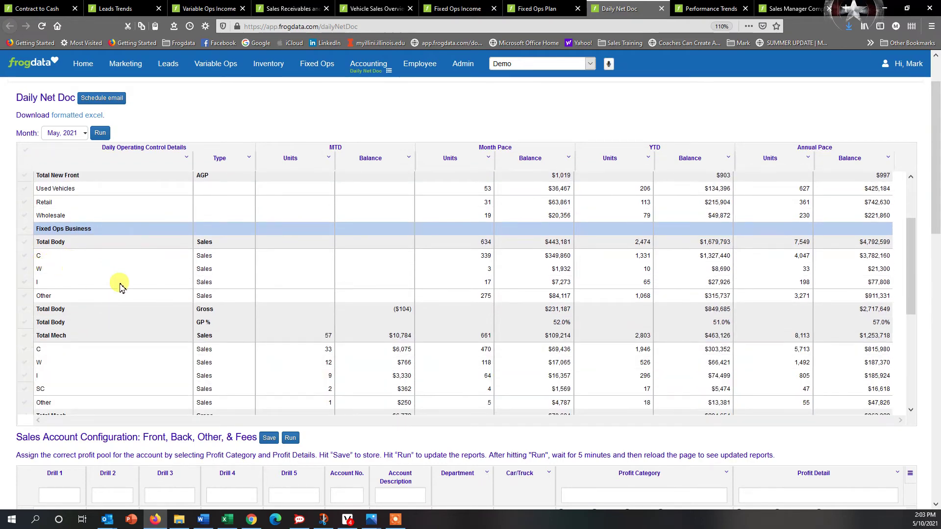
scroll(123, 289, down, 9)
scroll(123, 293, down, 1)
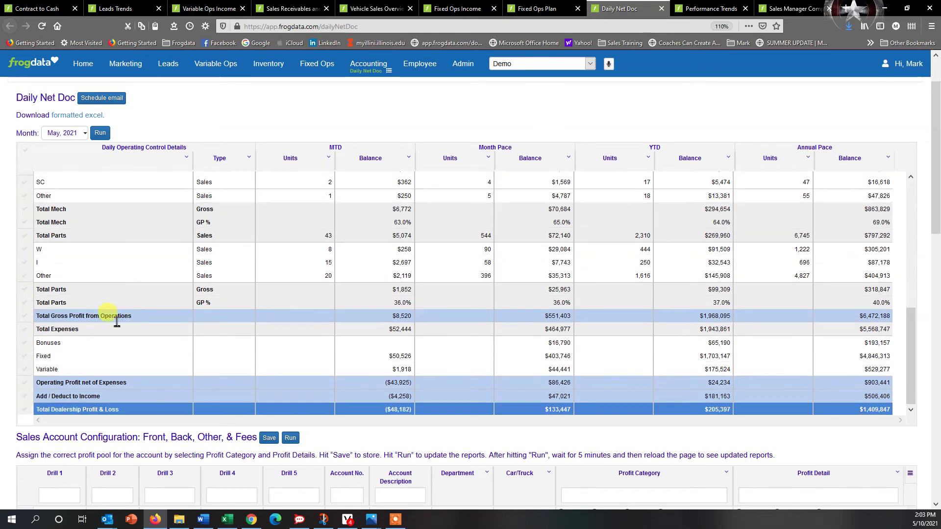
scroll(119, 336, down, 1)
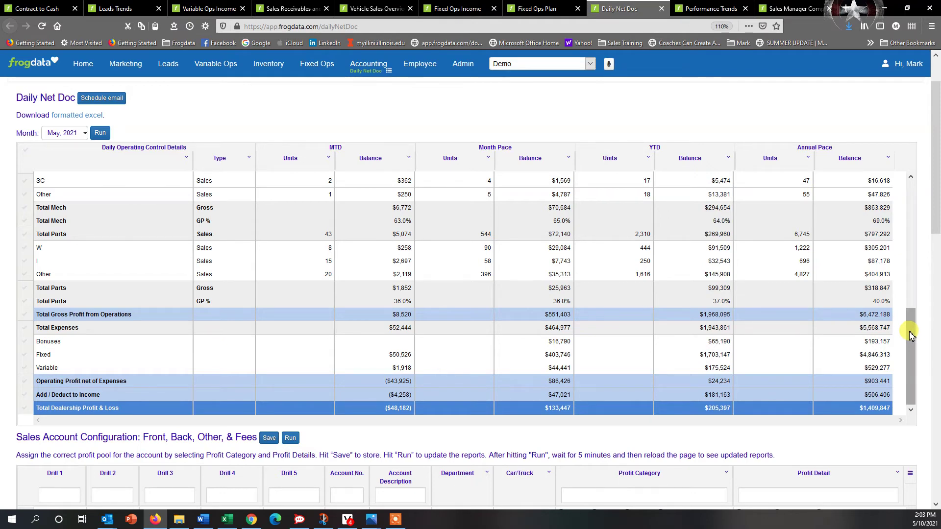
drag(910, 334, 921, 186)
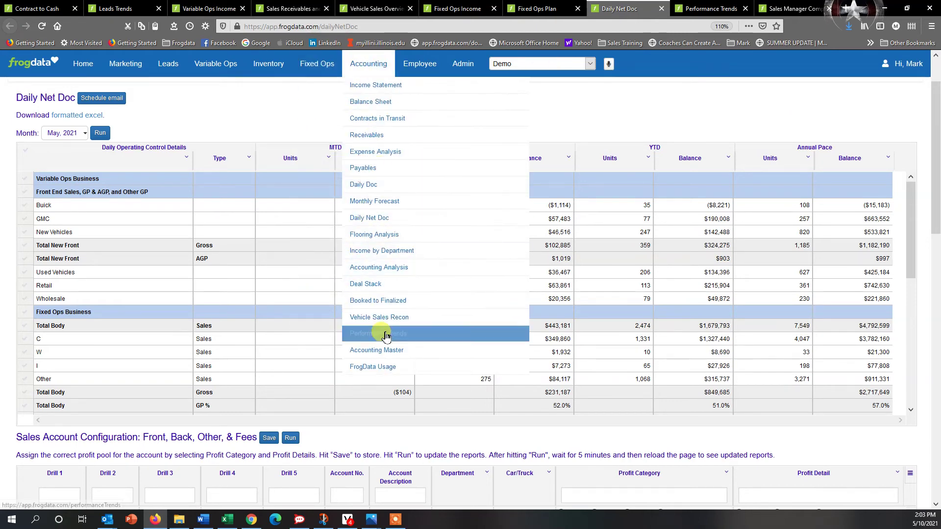
Switch to the Performance Trends report for the Demo Group and check which months are available, keeping Apr, 2021.
click(698, 9)
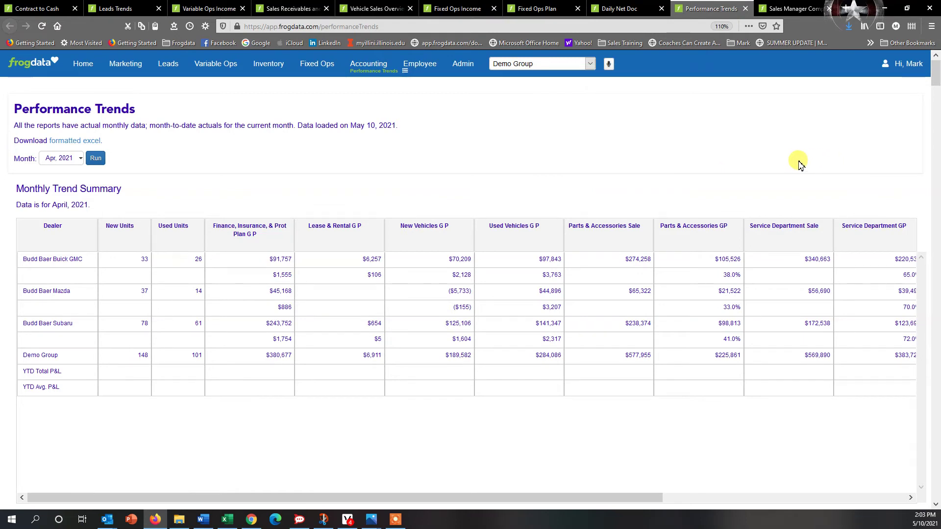
click(77, 159)
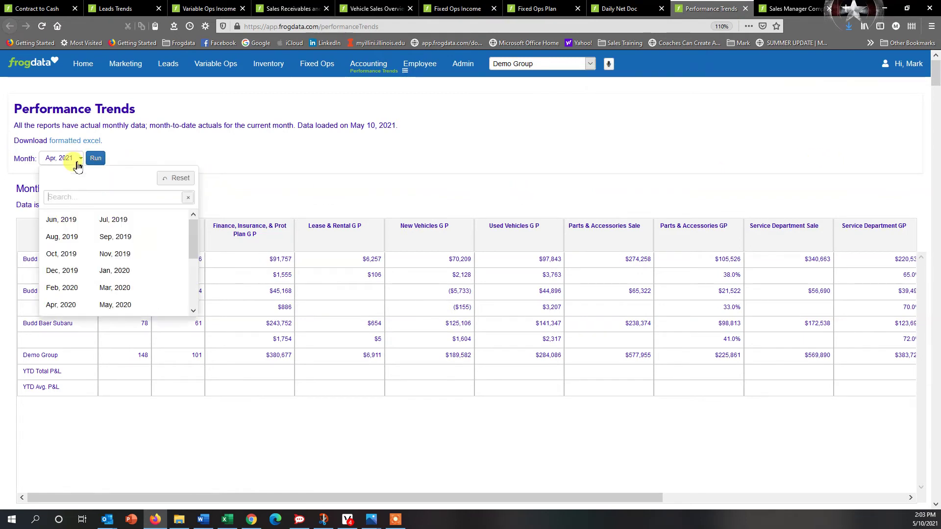
scroll(114, 264, down, 3)
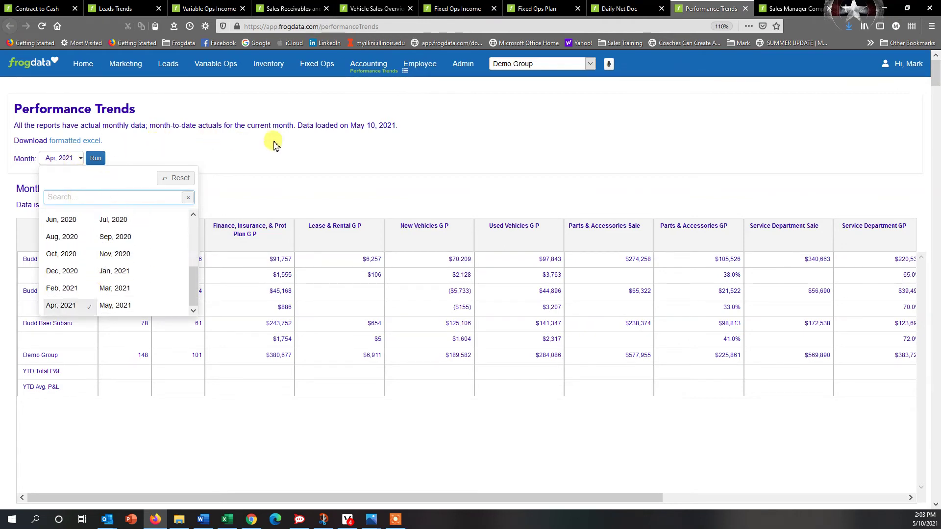
click(303, 143)
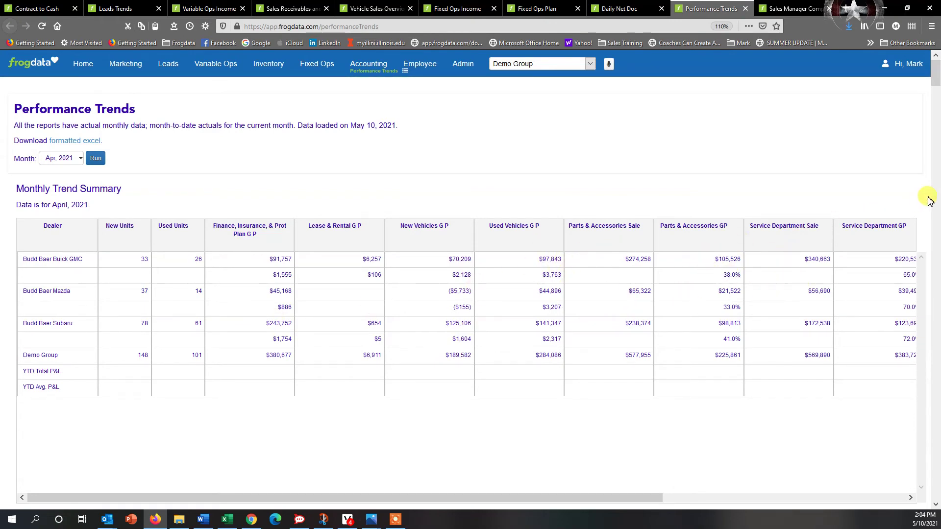
Review the Performance Trends tables for monthly expenses, wholesale gross, F&I income and chargebacks, front new and used gross, mechanical and parts gross.
scroll(929, 201, down, 8)
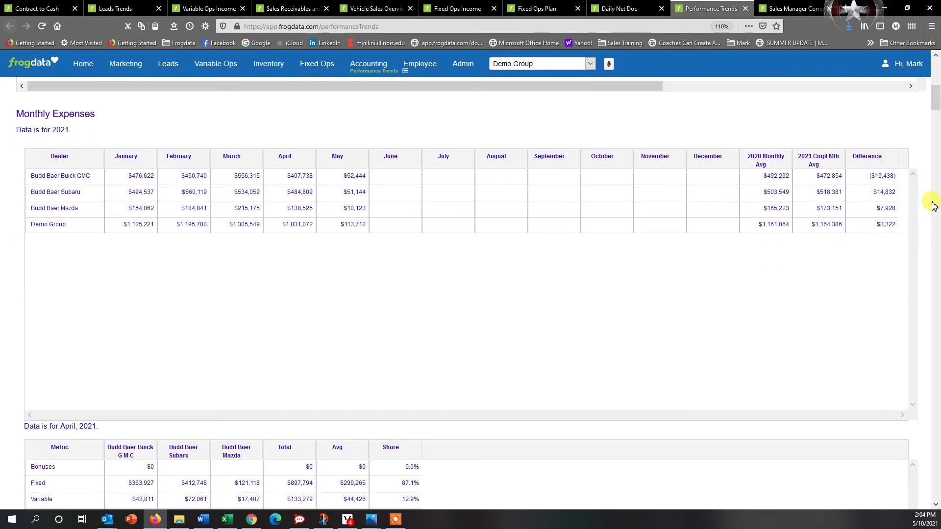
scroll(933, 206, down, 9)
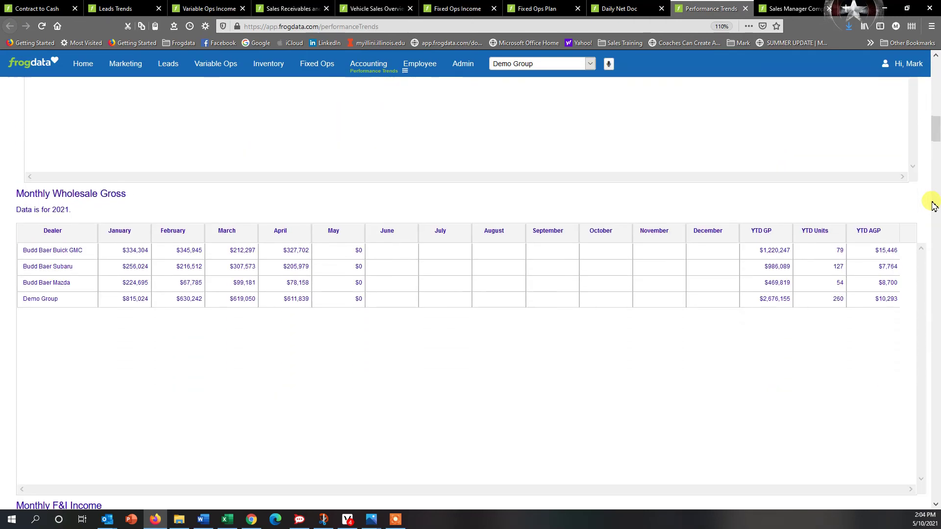
scroll(933, 205, down, 7)
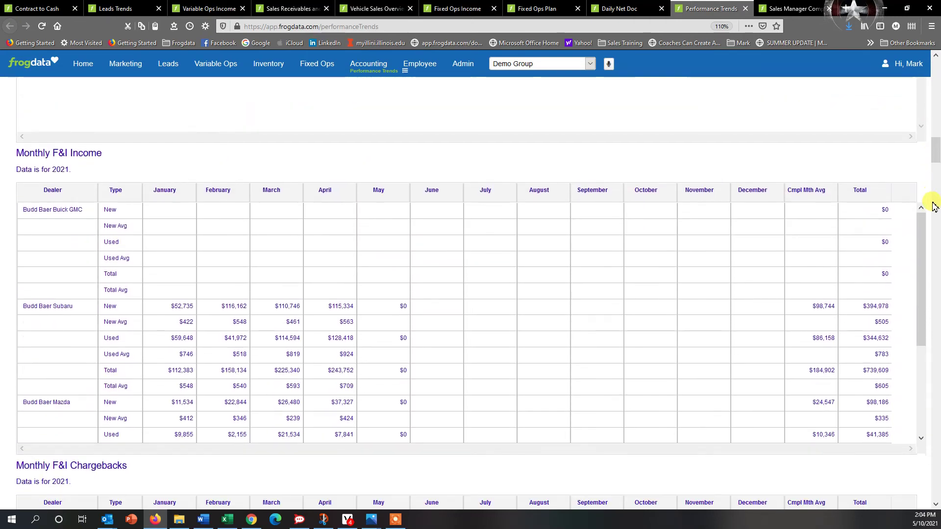
scroll(934, 206, down, 7)
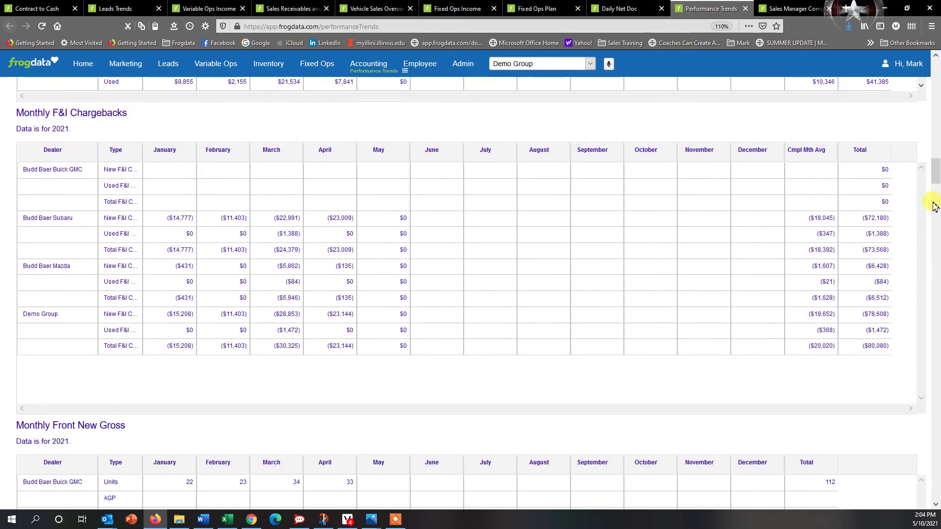
scroll(933, 206, down, 7)
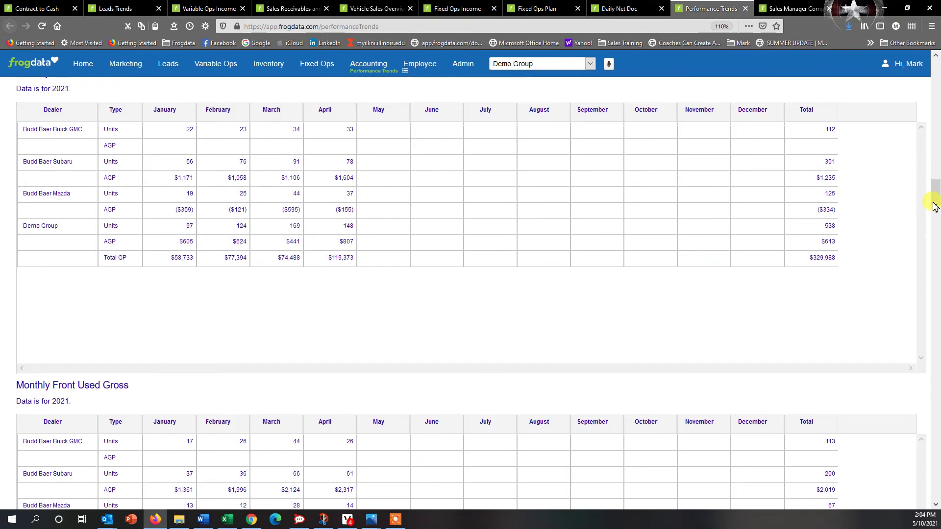
scroll(933, 205, down, 5)
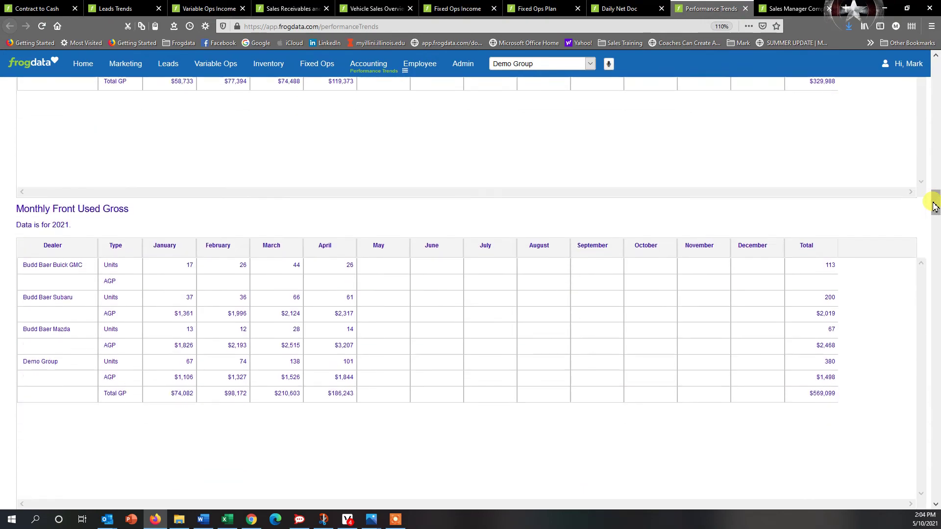
scroll(934, 206, down, 6)
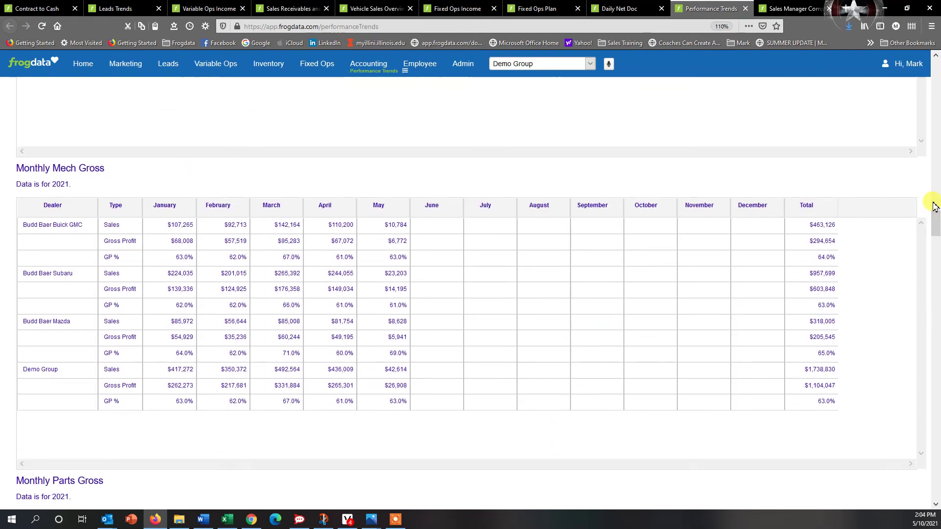
scroll(934, 206, down, 5)
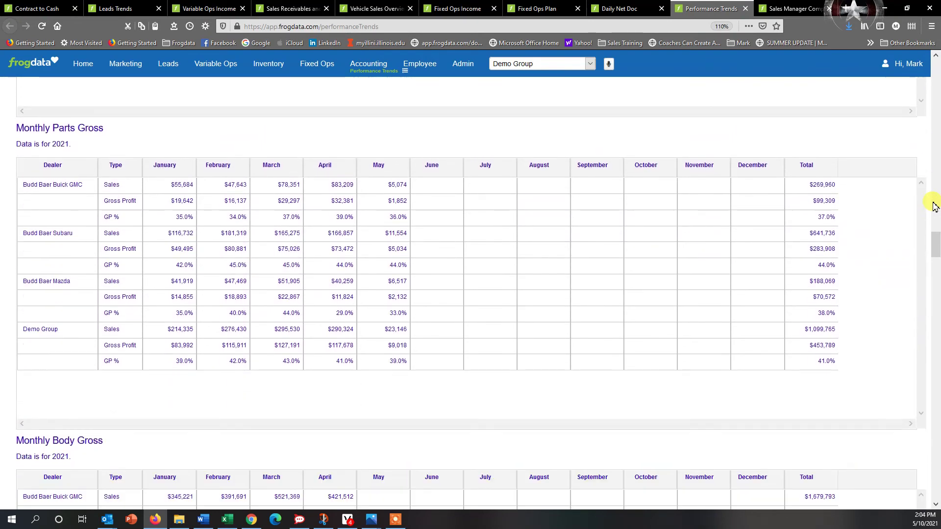
Review the Fixed Ops Dept Summary, Monthly Net Income and the departmental Operating P&L tables, and return to the top of the report.
scroll(933, 206, down, 5)
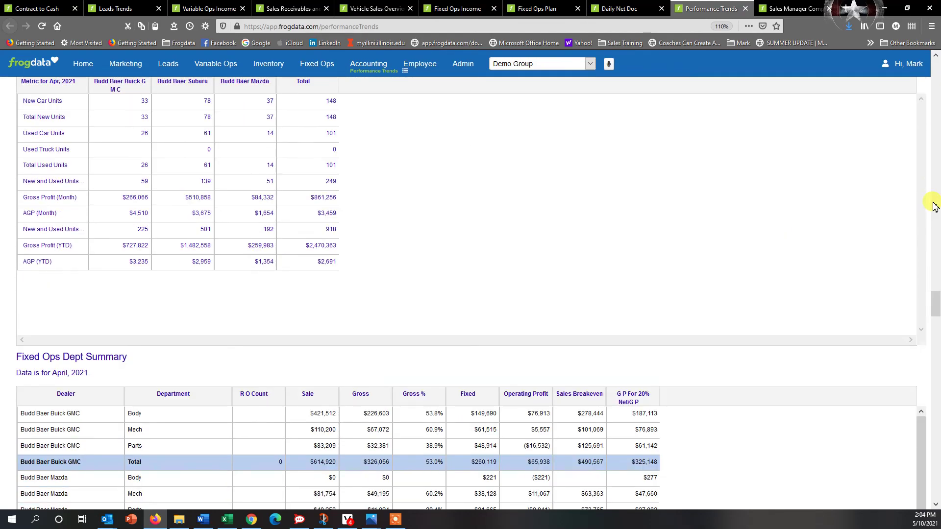
scroll(934, 206, down, 6)
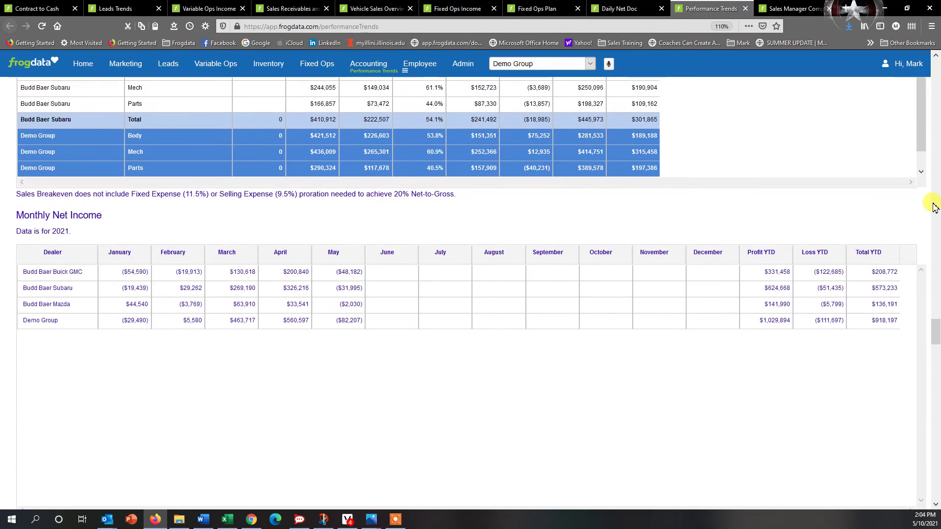
scroll(933, 206, down, 7)
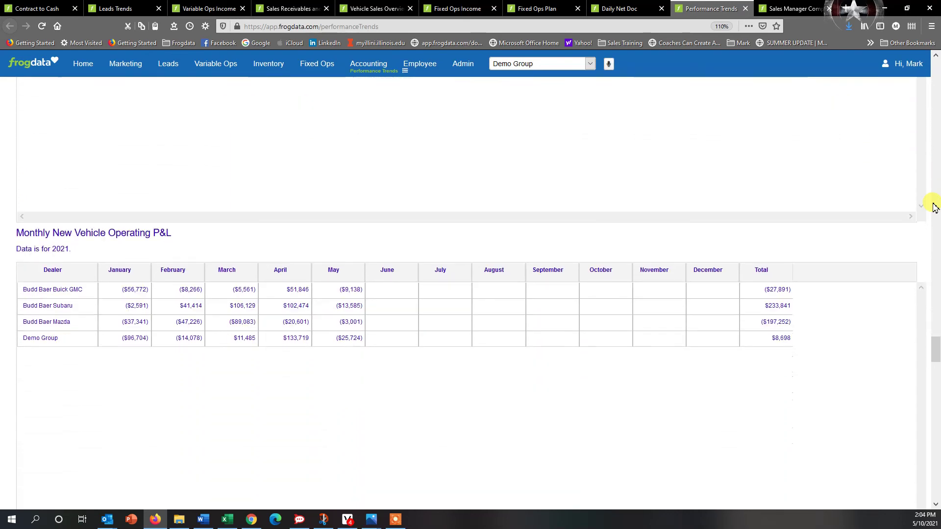
scroll(933, 205, down, 7)
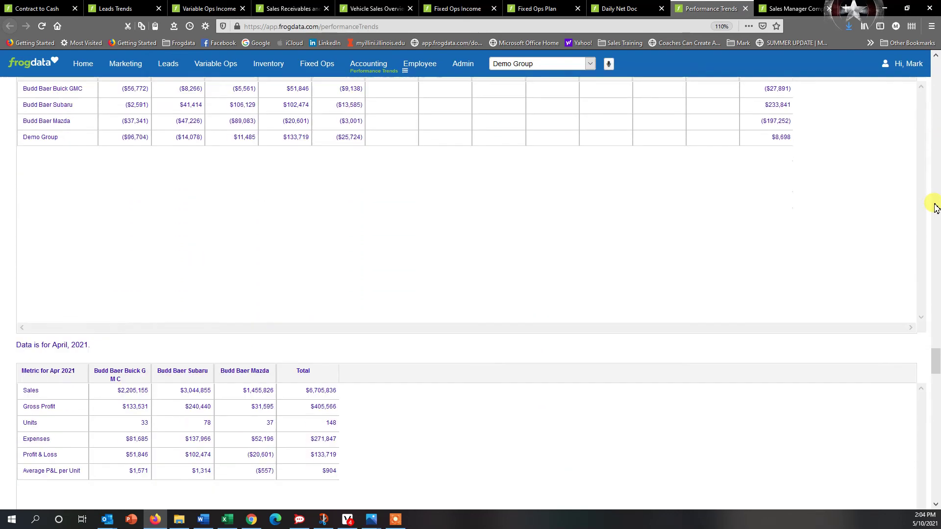
scroll(933, 205, down, 2)
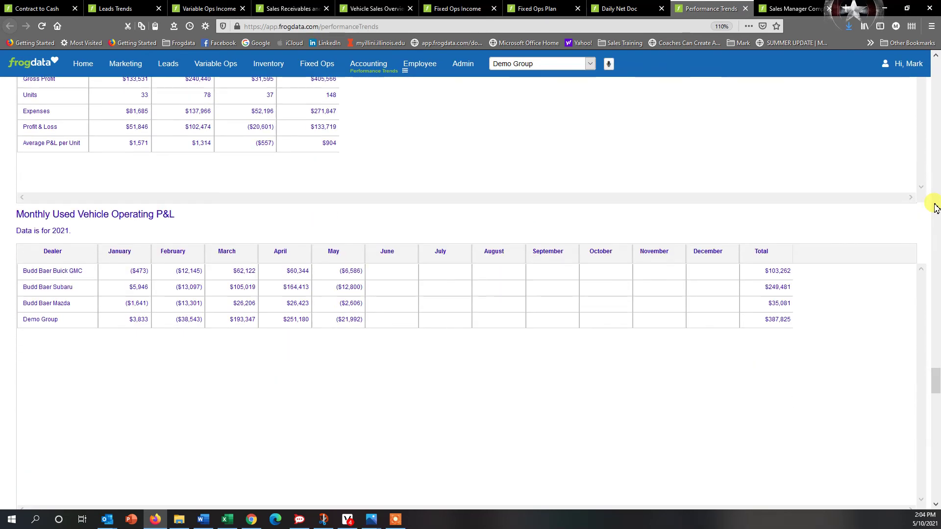
scroll(936, 208, down, 7)
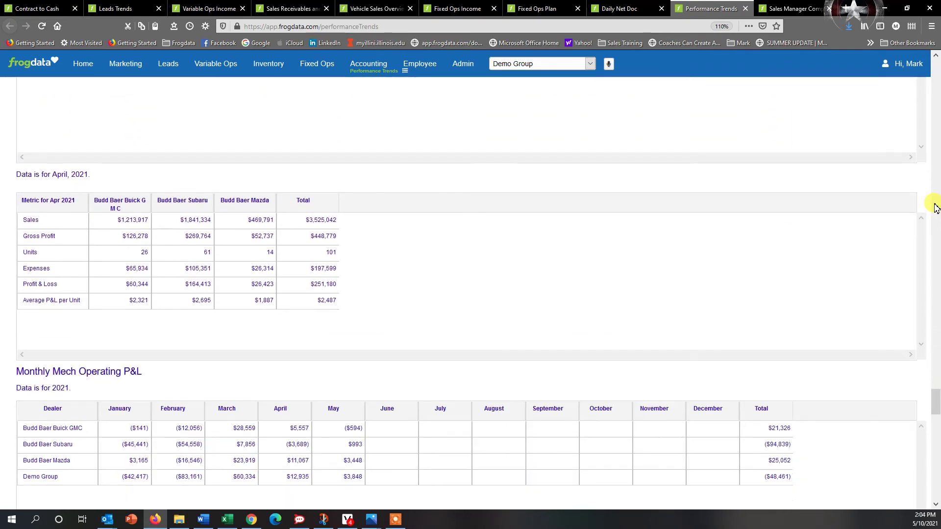
scroll(936, 208, down, 13)
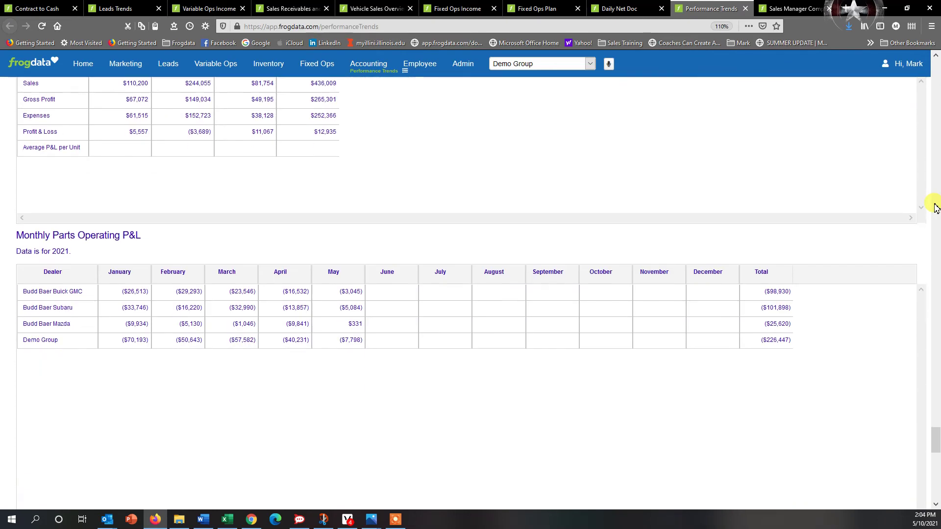
scroll(936, 208, down, 8)
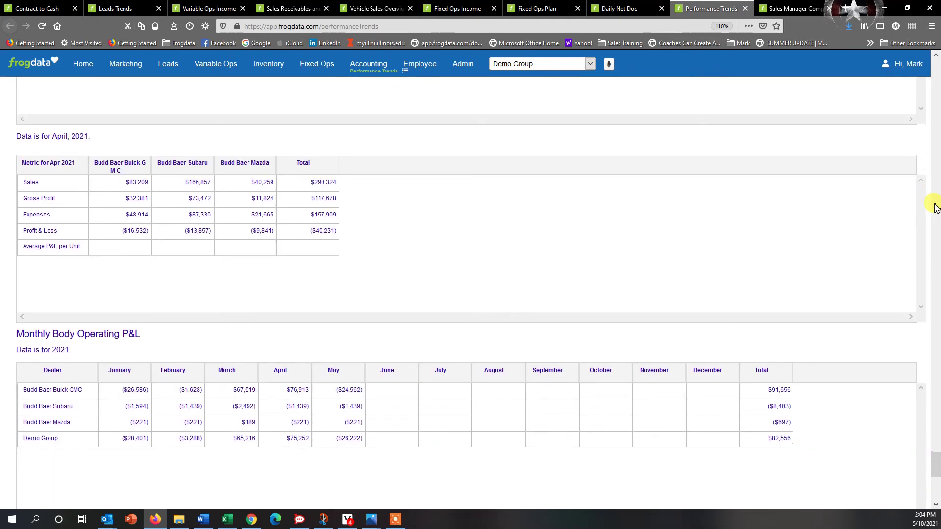
scroll(935, 208, down, 7)
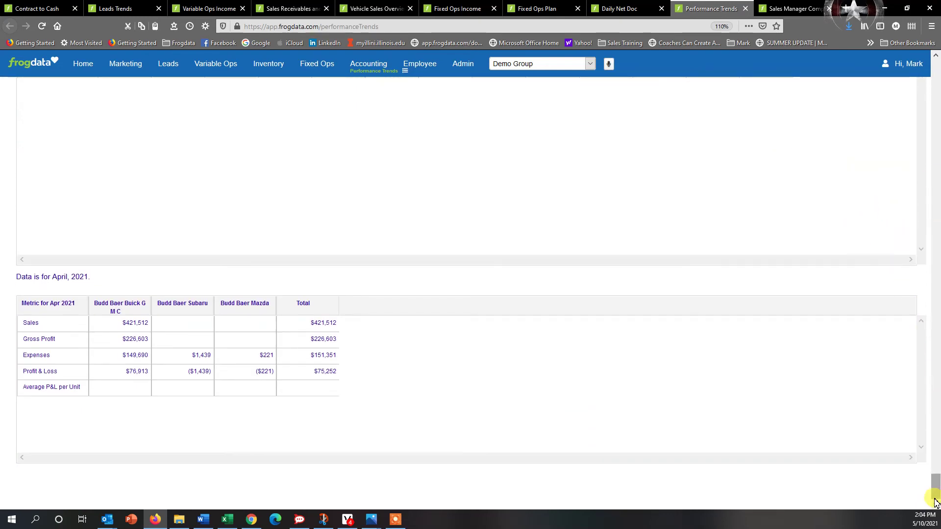
drag(935, 496, 935, 73)
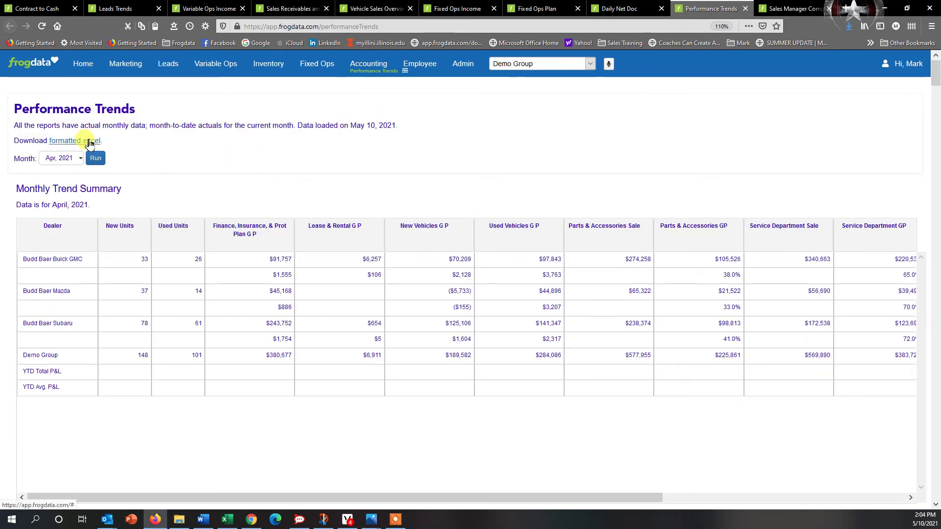
Download the Performance Trends report as formatted Excel, browse its sheets from Monthly Expenses to Monthly Front New Gross, and minimize the workbook.
click(90, 142)
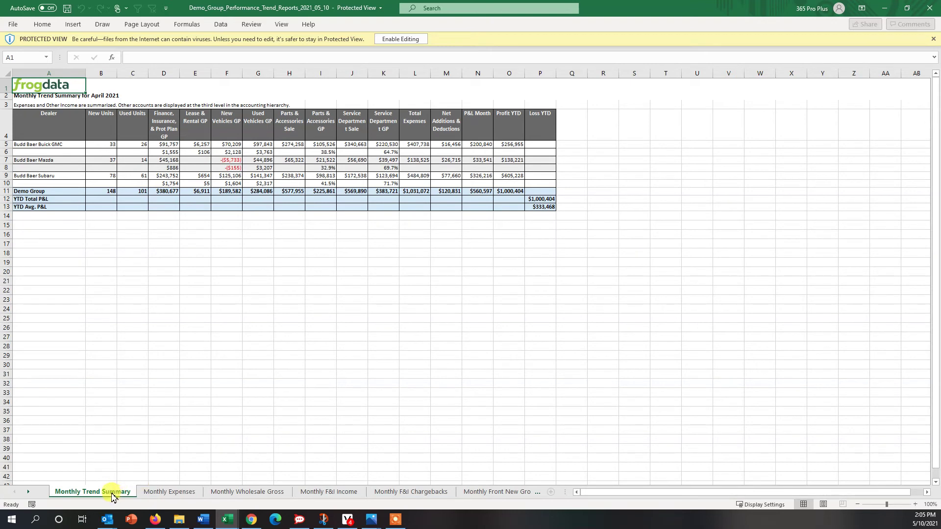
click(169, 495)
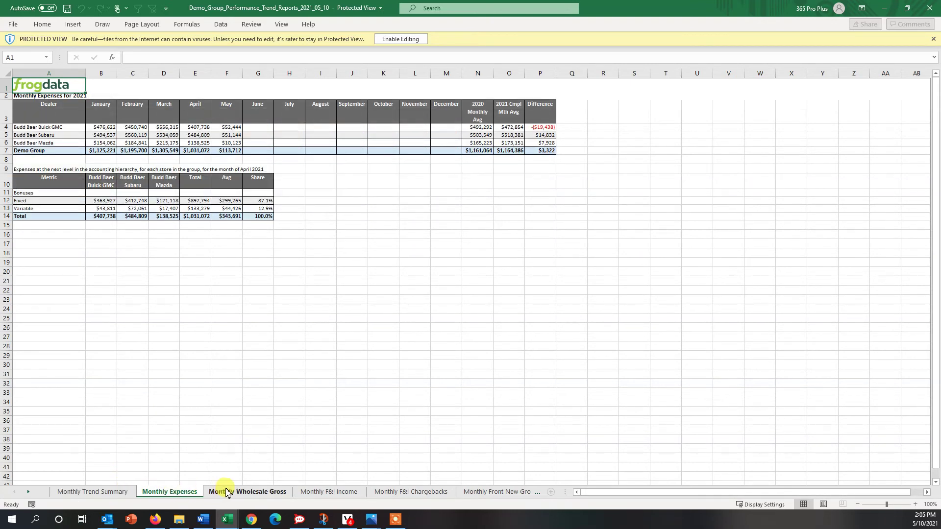
click(235, 493)
click(324, 494)
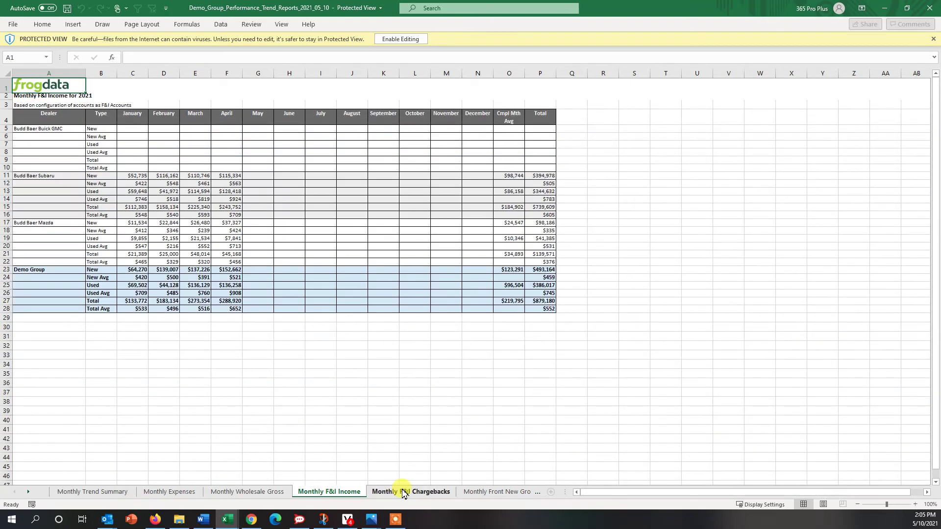
click(402, 493)
click(490, 494)
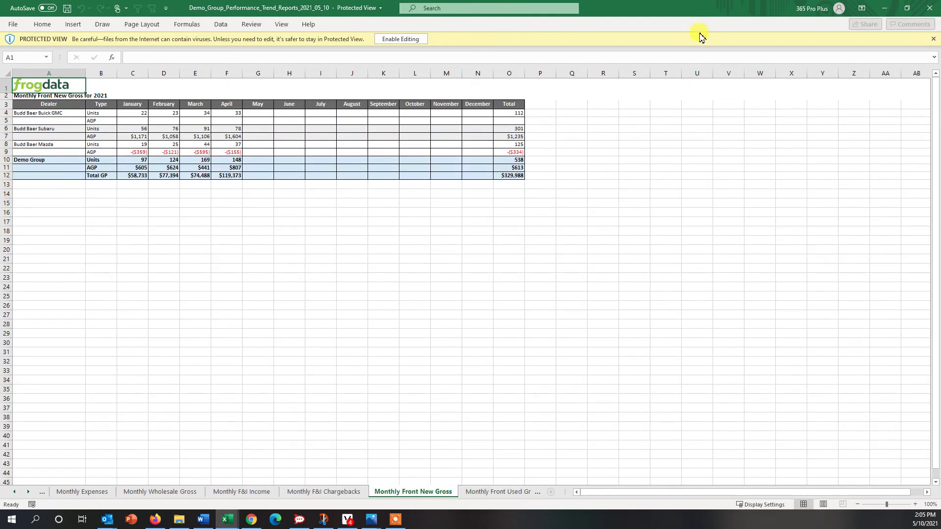
click(885, 7)
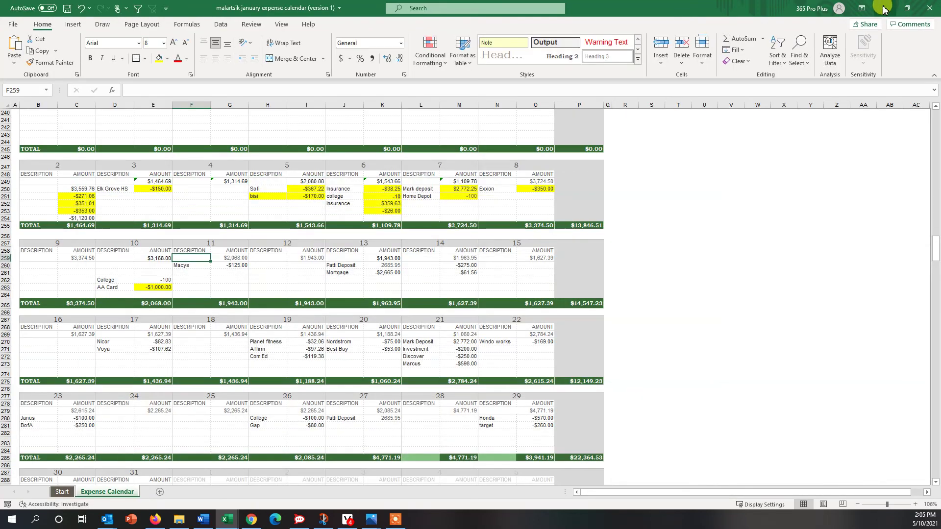
Minimize the open Excel workbook, switch to the Sales Manager Comparison report and look across its Units, Gross and PVR columns.
click(885, 7)
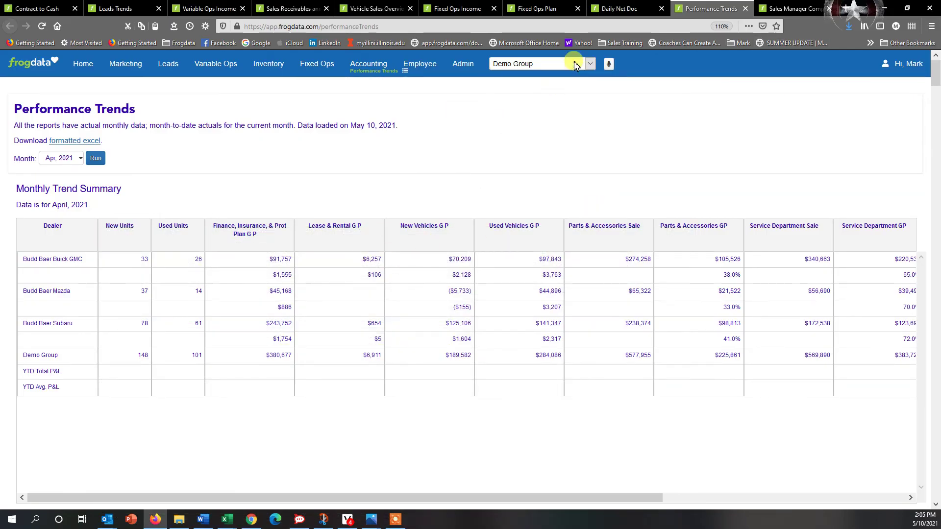
click(439, 66)
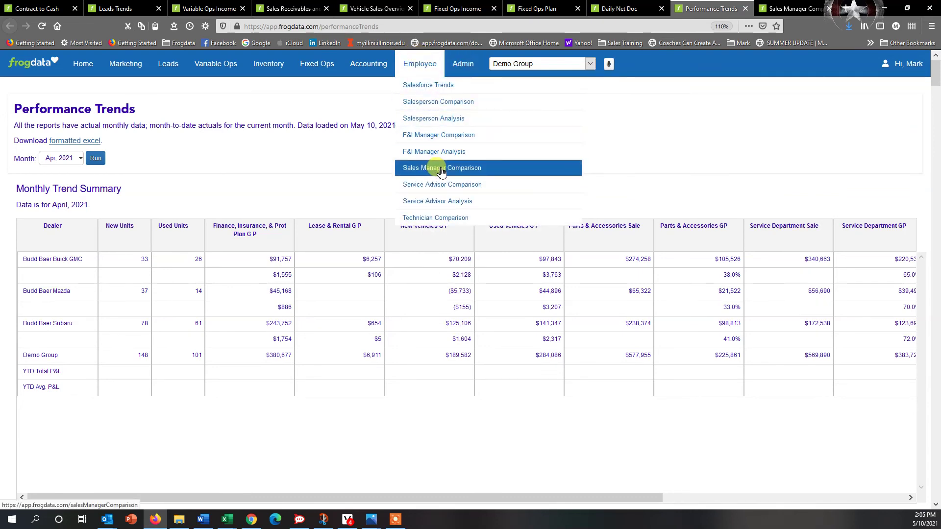
drag(440, 171, 793, 8)
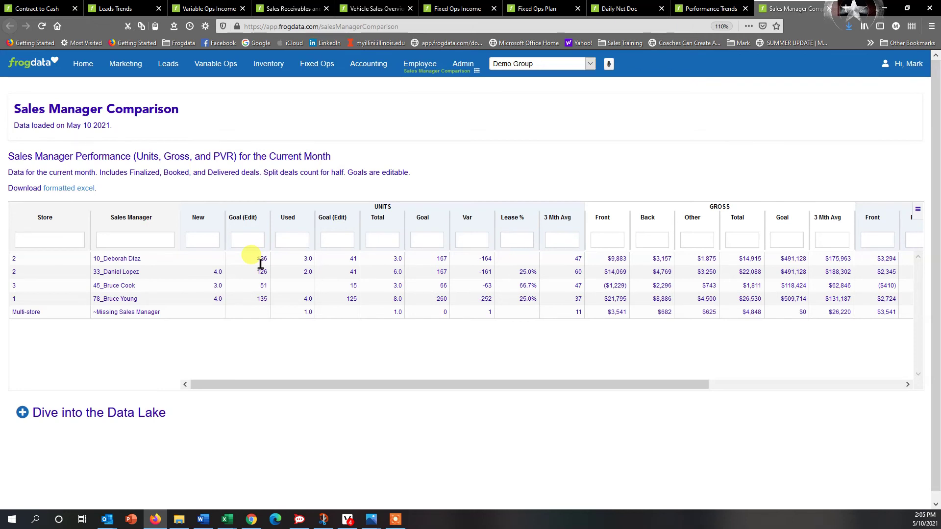
scroll(748, 378, right, 2)
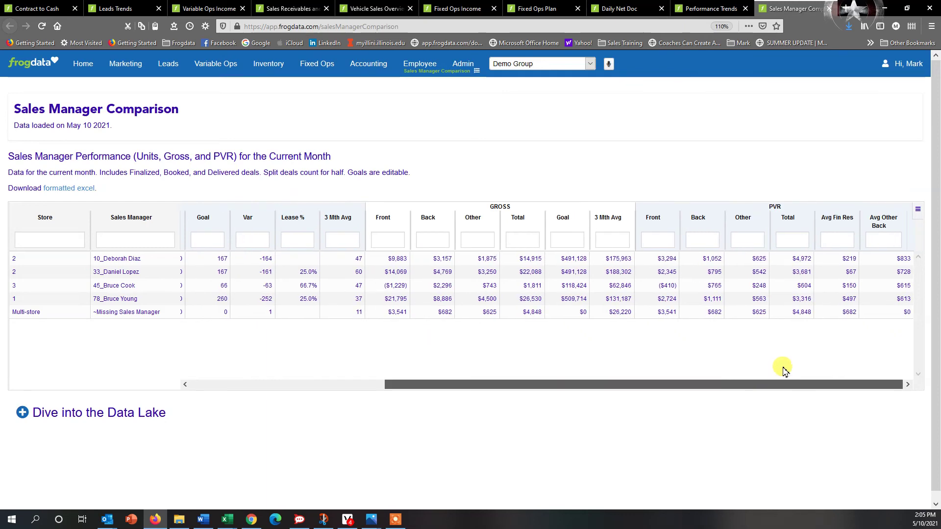
drag(535, 415, 429, 419)
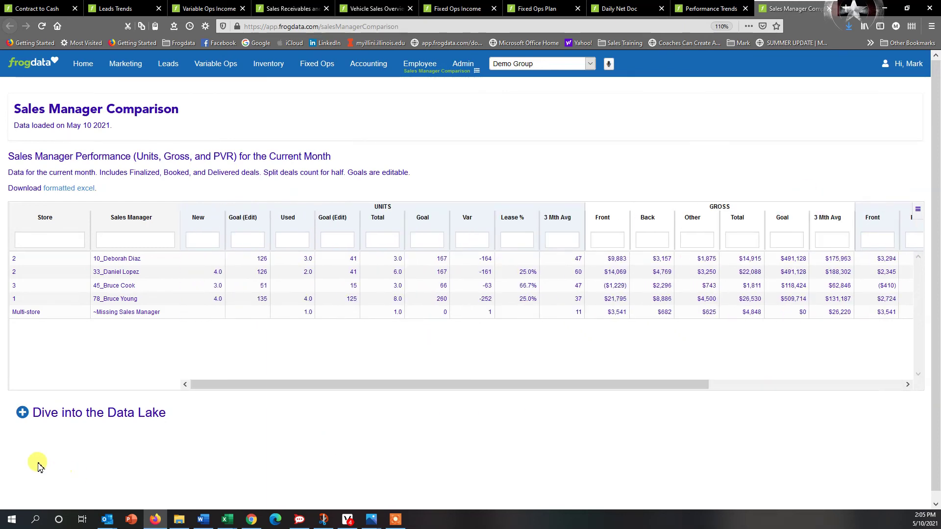
Expand the Data Lake section, review the sales manager charts and Current Month Performance table, and return to the top of the report.
click(22, 414)
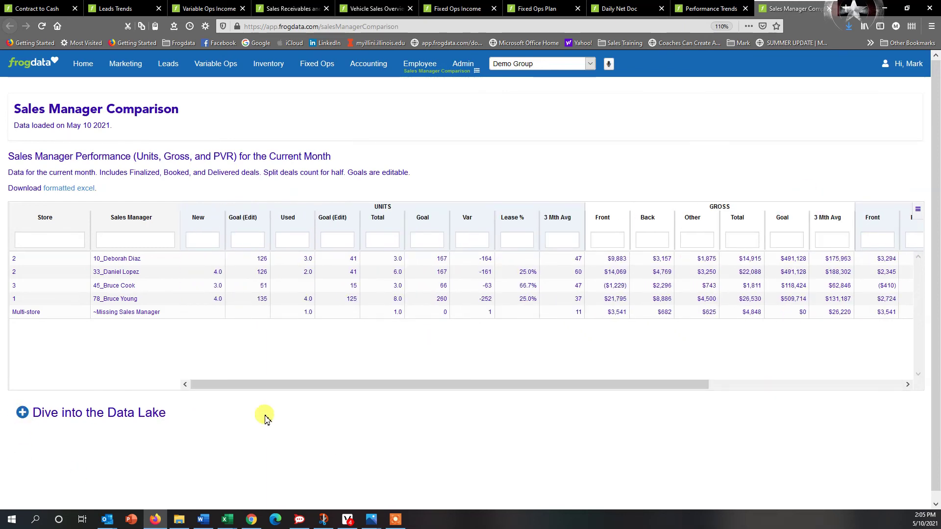
scroll(936, 411, down, 2)
scroll(936, 412, down, 5)
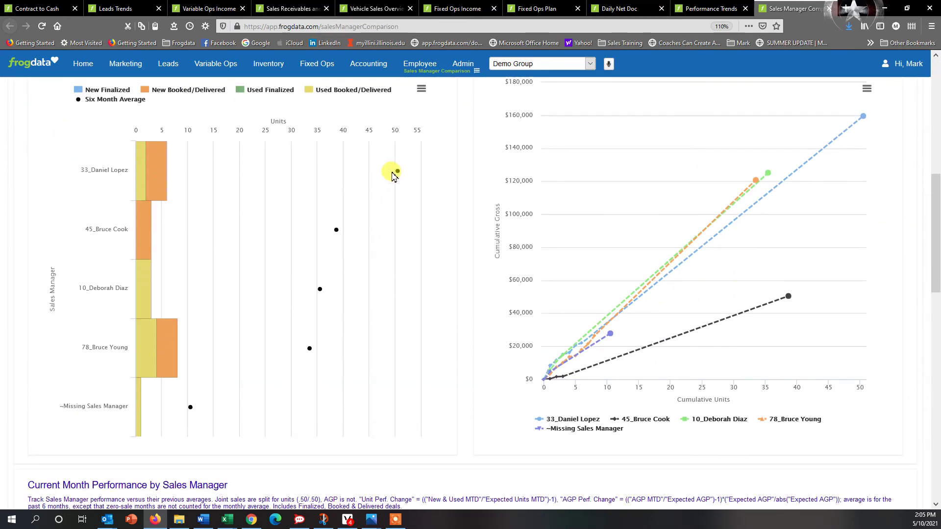
scroll(918, 305, down, 4)
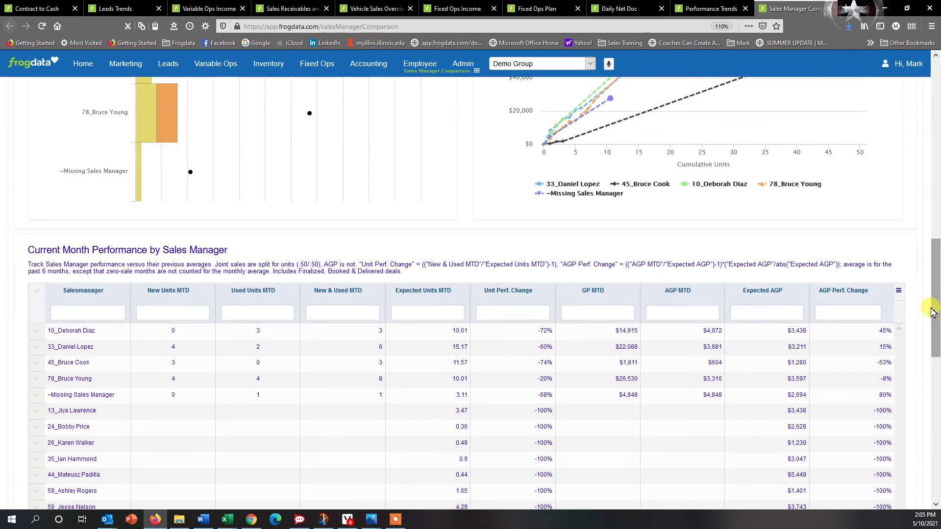
scroll(921, 306, down, 2)
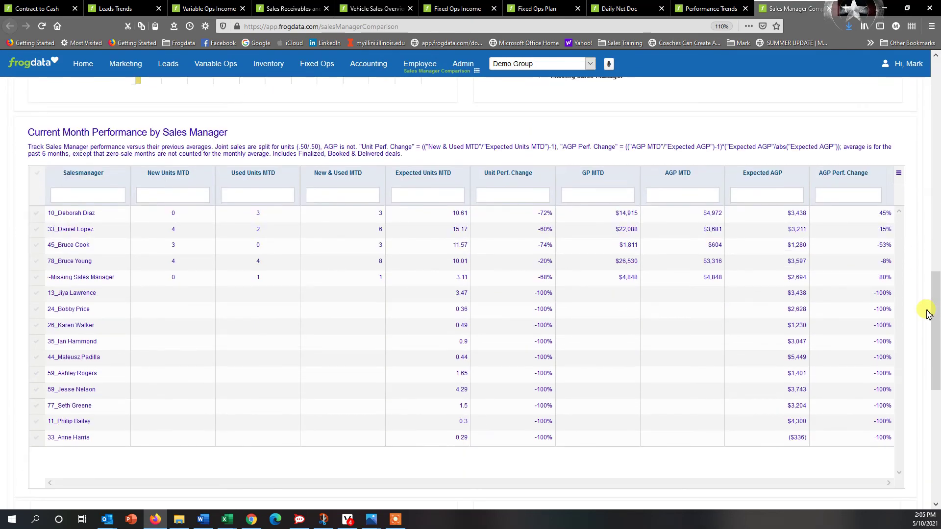
scroll(924, 314, down, 7)
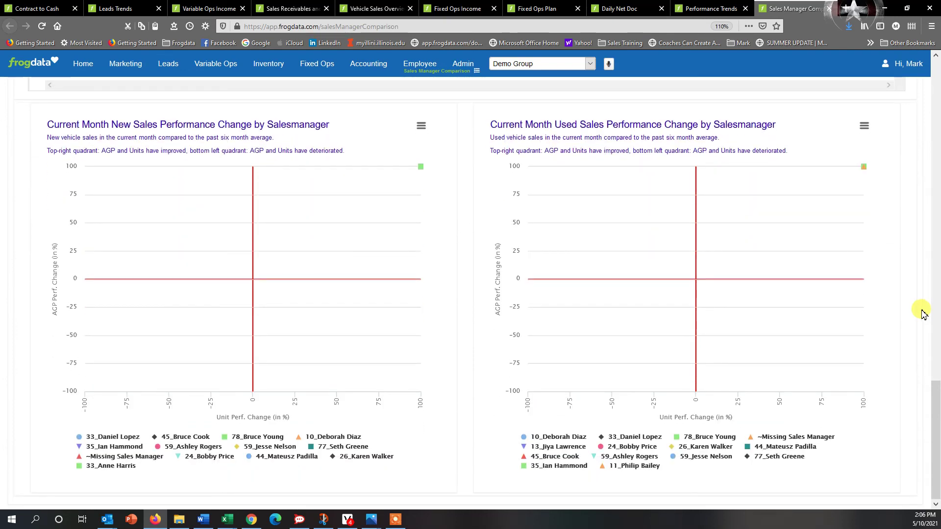
drag(930, 384, 933, 62)
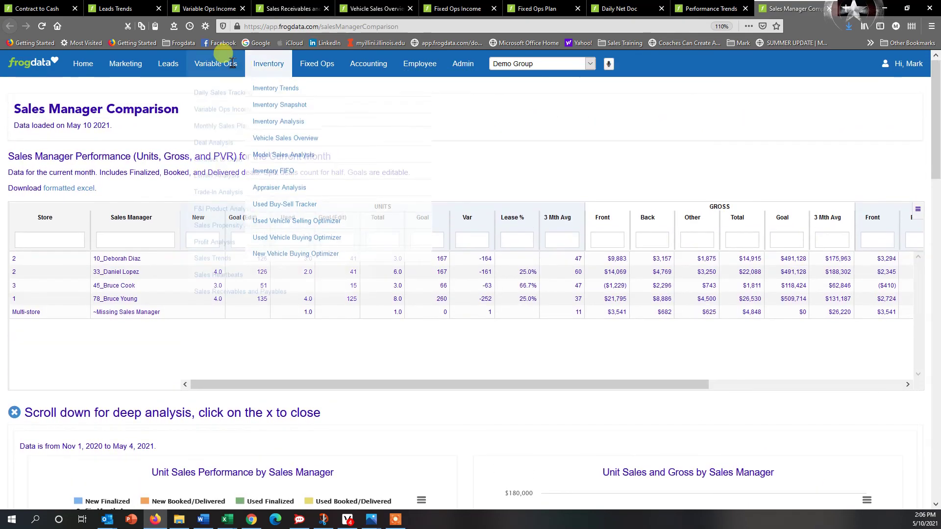
Open the Profit Analysis report in a new browser tab and switch to it.
mouse_move(215, 63)
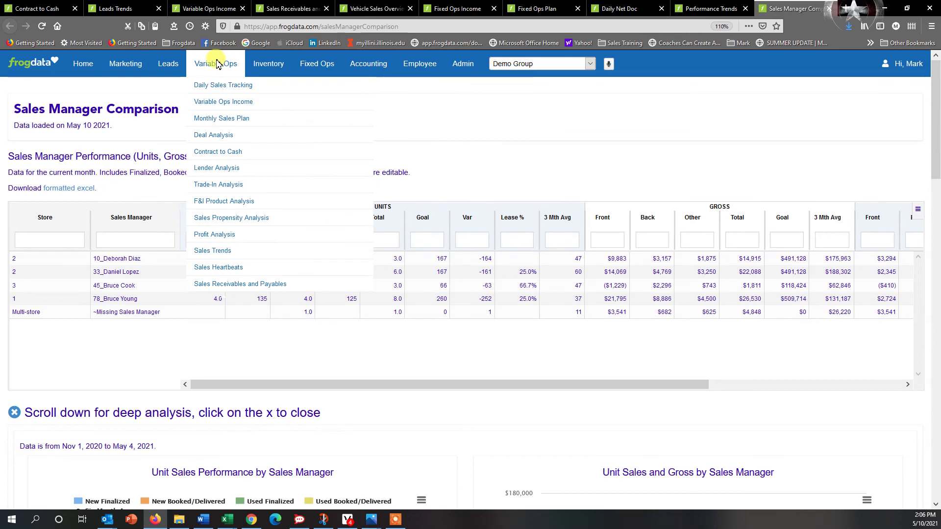
right_click(225, 235)
click(255, 241)
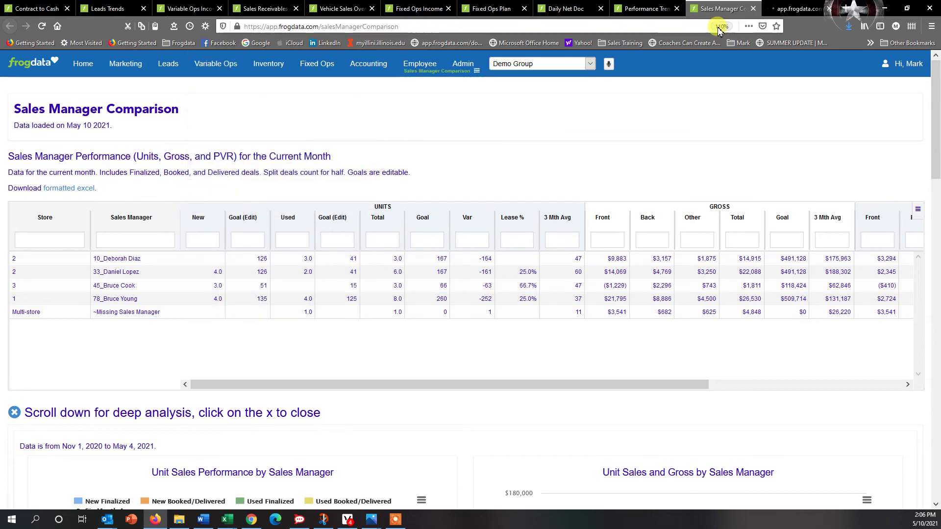
click(795, 8)
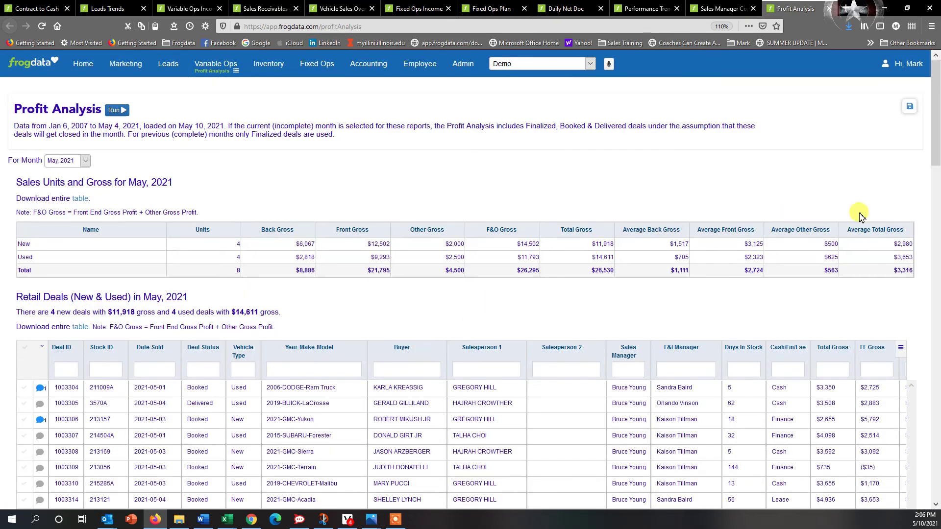
Review the May, 2021 Profit Analysis tables down to the sales manager, salesperson and brand grosses, and return to the top.
scroll(926, 245, down, 10)
scroll(926, 254, down, 2)
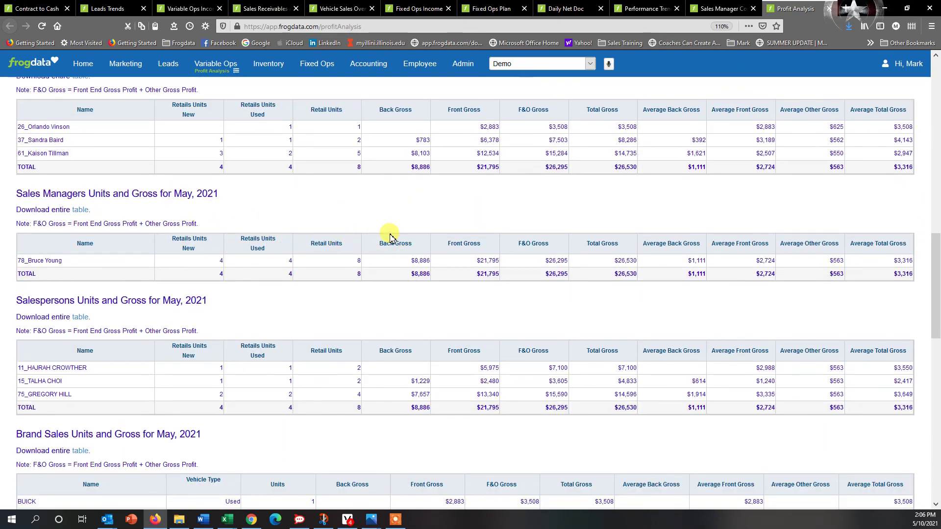
scroll(333, 229, up, 12)
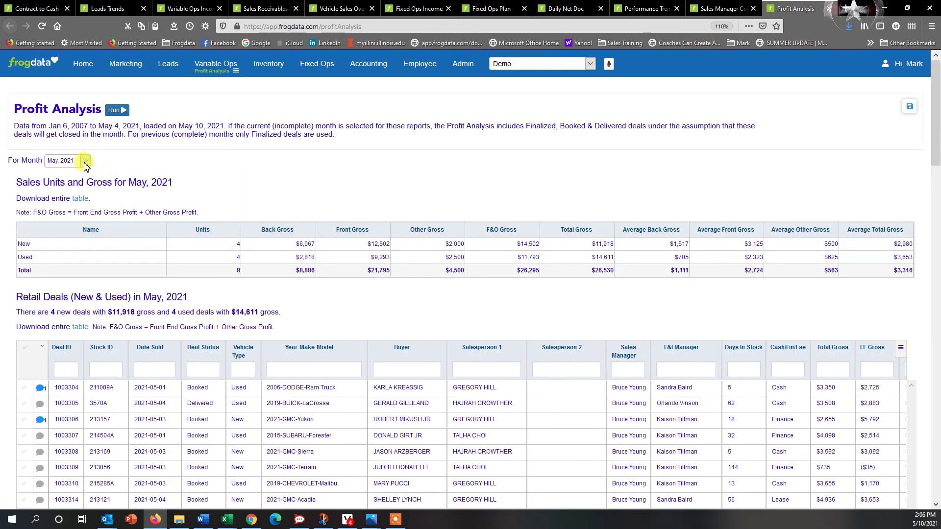
Run the Profit Analysis report for Apr, 2021.
click(84, 160)
click(62, 371)
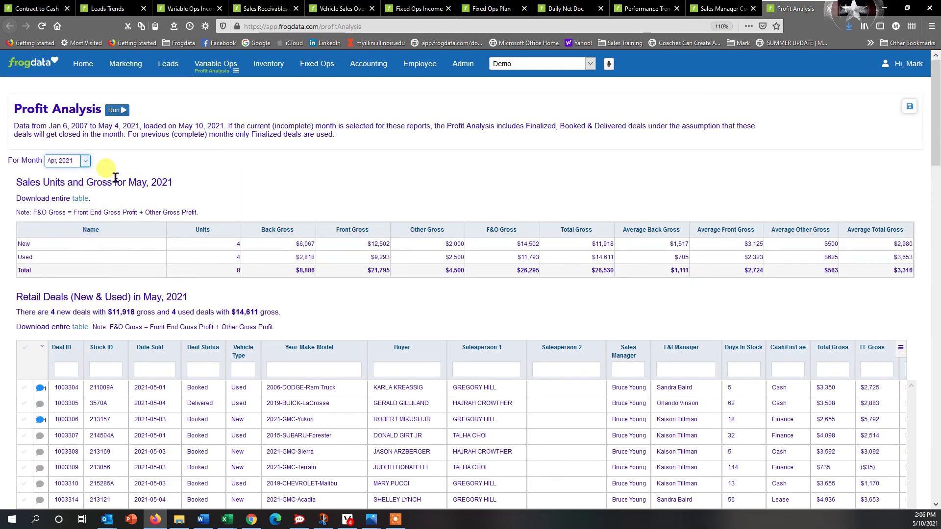
click(117, 110)
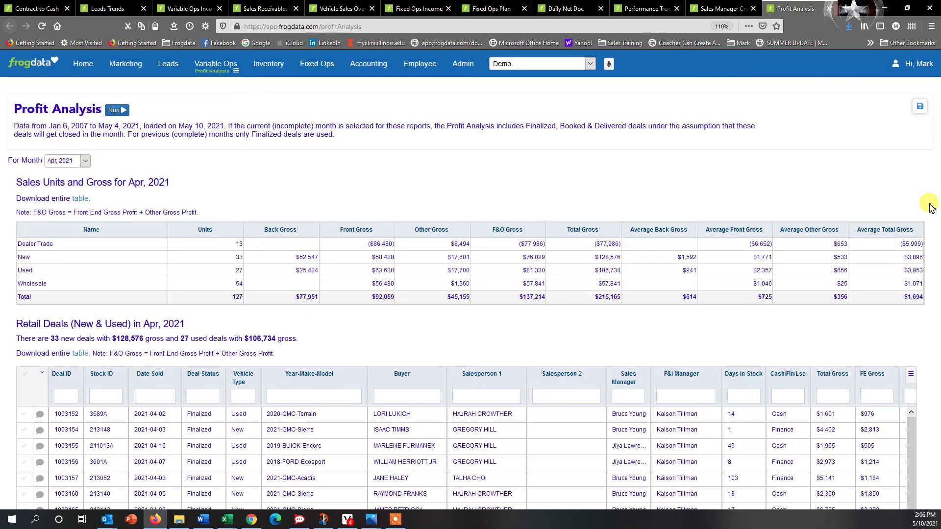
Review the Apr, 2021 retail deals, the Sales Managers Units and Gross table and the Sales Manager Gross Profit Distribution chart.
scroll(931, 207, down, 1)
scroll(931, 206, down, 15)
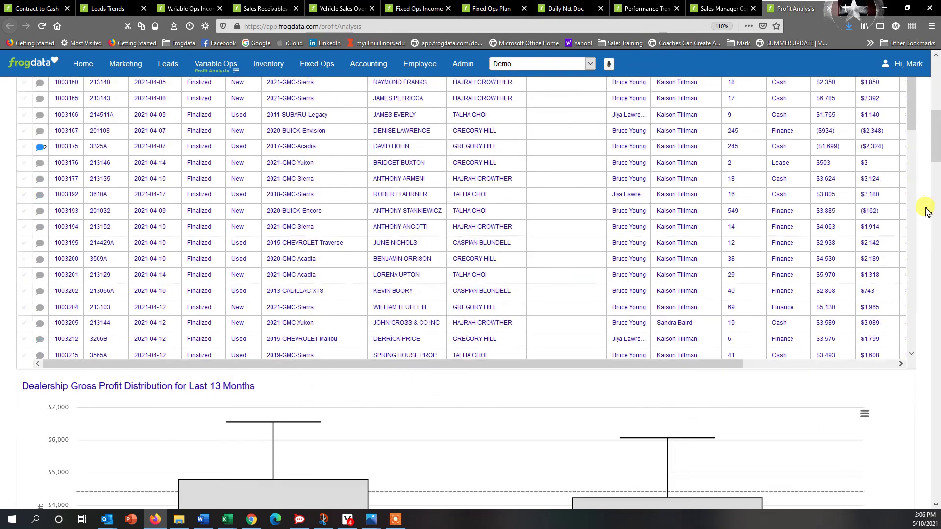
scroll(926, 214, down, 15)
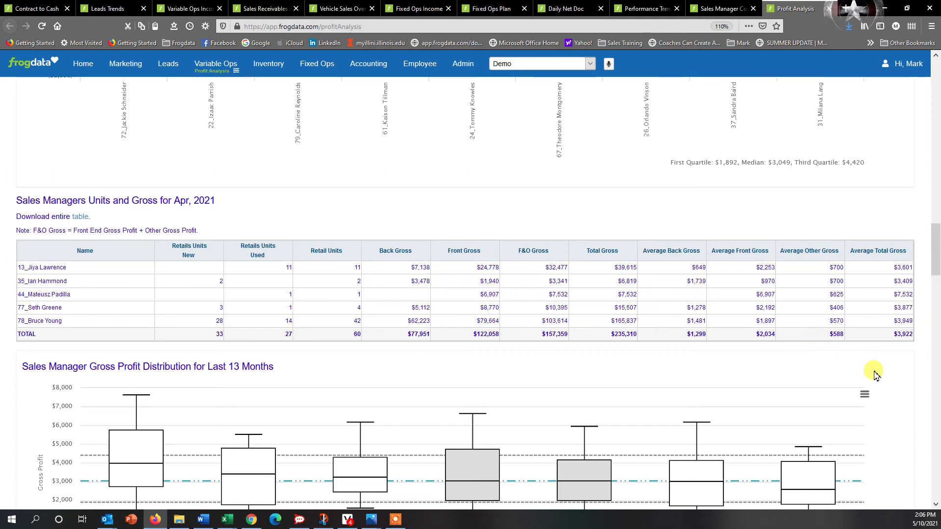
scroll(903, 380, down, 2)
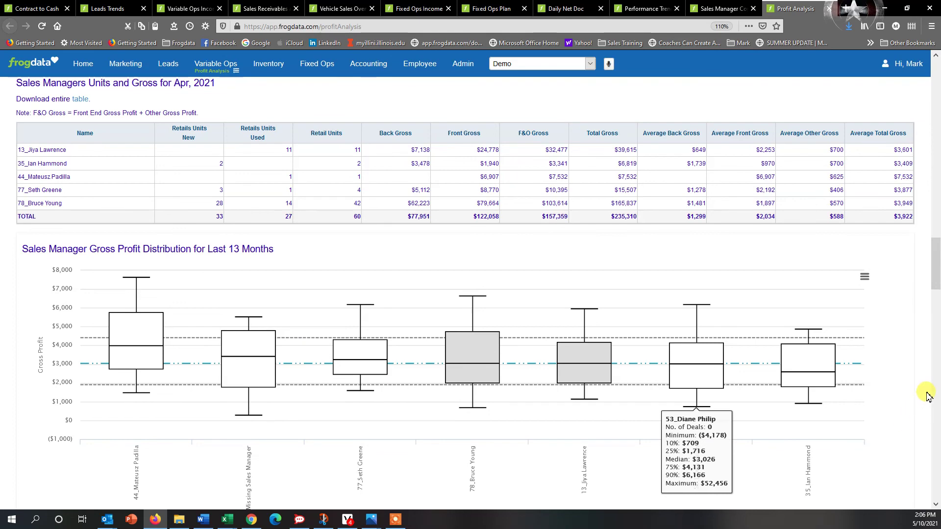
scroll(924, 397, down, 2)
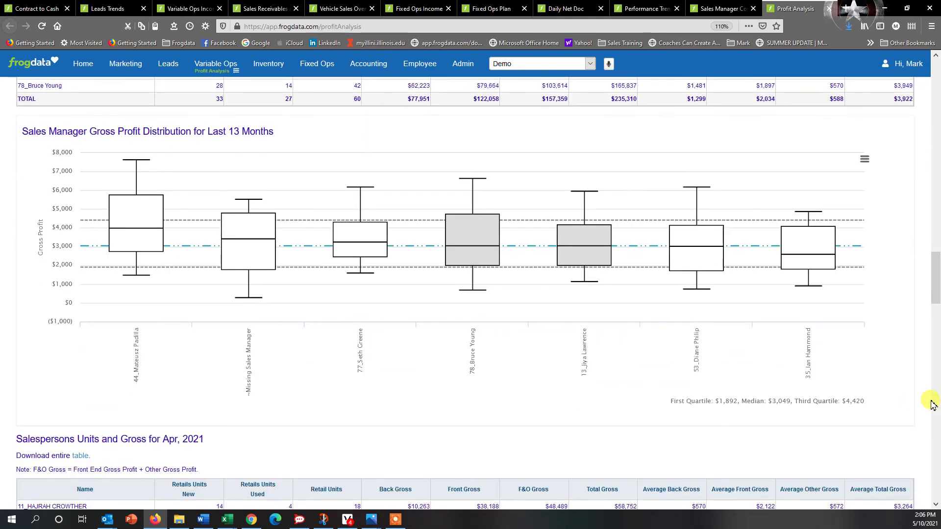